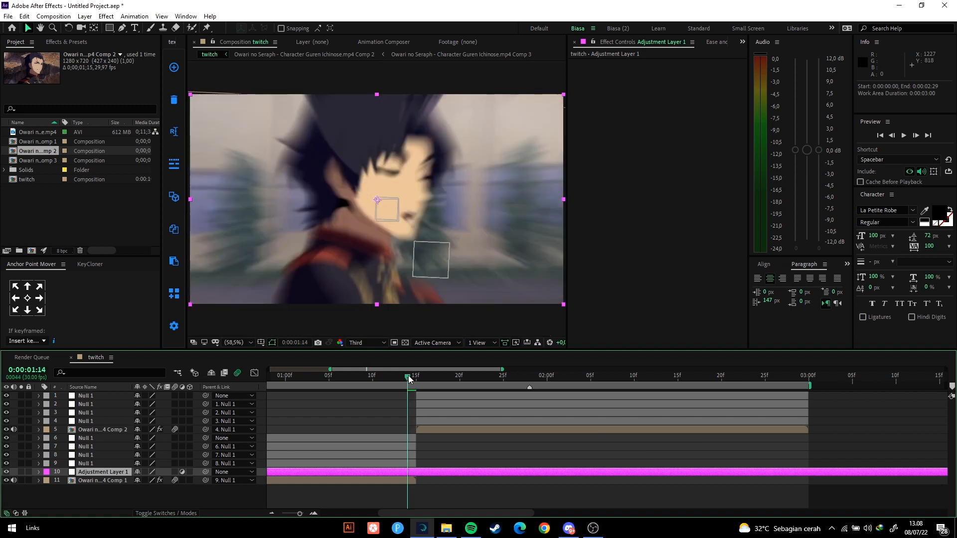
Trim the end of Adjustment Layer 1 to 0:00:01:14
{"action": "key", "text": "alt+bracketright"}
{"action": "scroll", "coordinate": [443, 426], "scroll_direction": "left", "scroll_amount": 3}
{"action": "scroll", "coordinate": [444, 426], "scroll_direction": "left", "scroll_amount": 2}
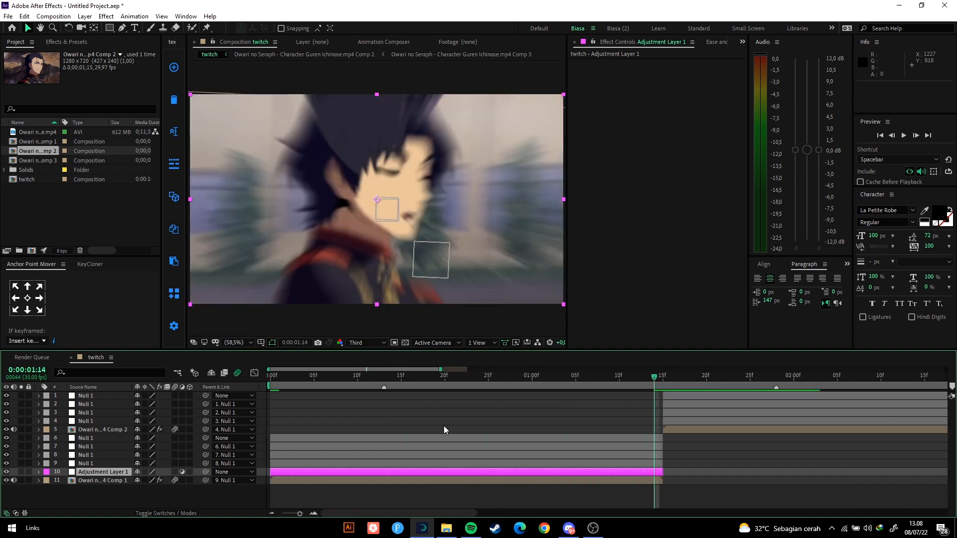
Add a Motion Tile effect to Adjustment Layer 1 with output width and height of 400 and mirrored edges, and preview it
{"action": "left_click", "coordinate": [296, 378]}
{"action": "left_click_drag", "start_coordinate": [338, 385], "coordinate": [395, 423]}
{"action": "key", "text": "ctrl+space"}
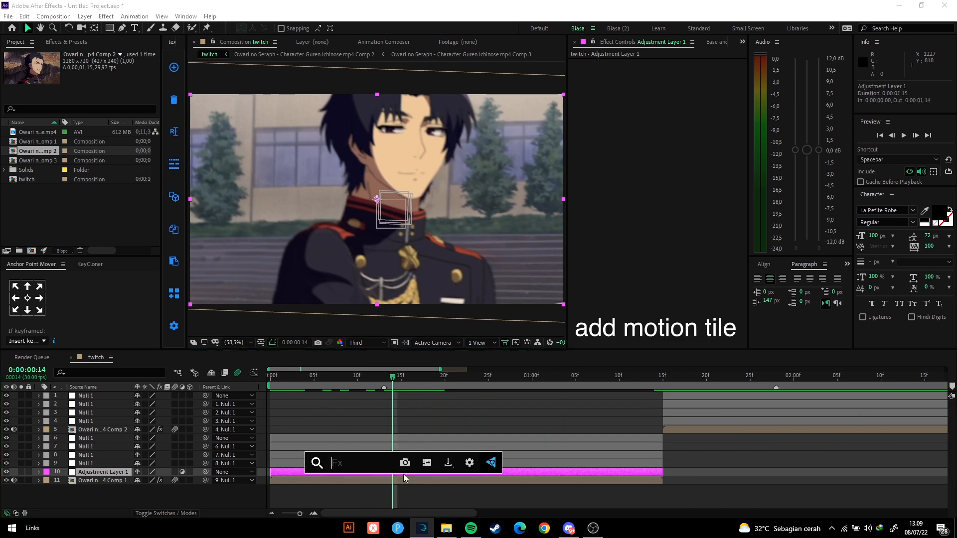
{"action": "type", "text": "tile"}
{"action": "key", "text": "Return"}
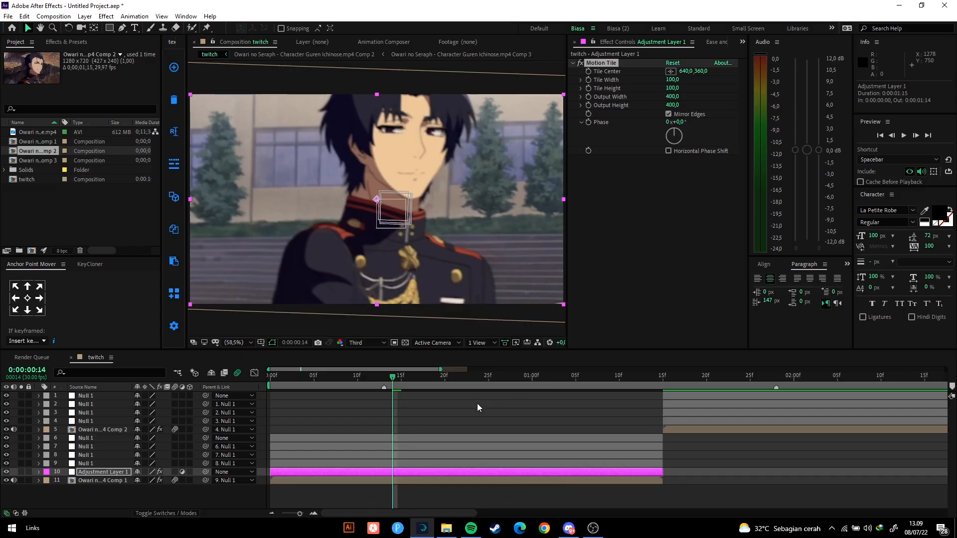
{"action": "left_click", "coordinate": [477, 407]}
{"action": "key", "text": "space"}
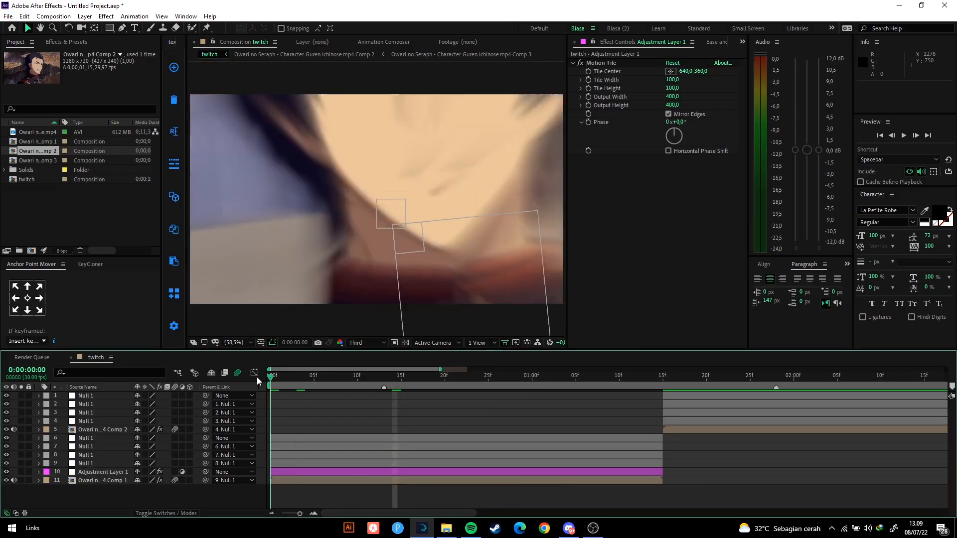
Add the Twitch effect to Adjustment Layer 1
{"action": "left_click", "coordinate": [424, 472]}
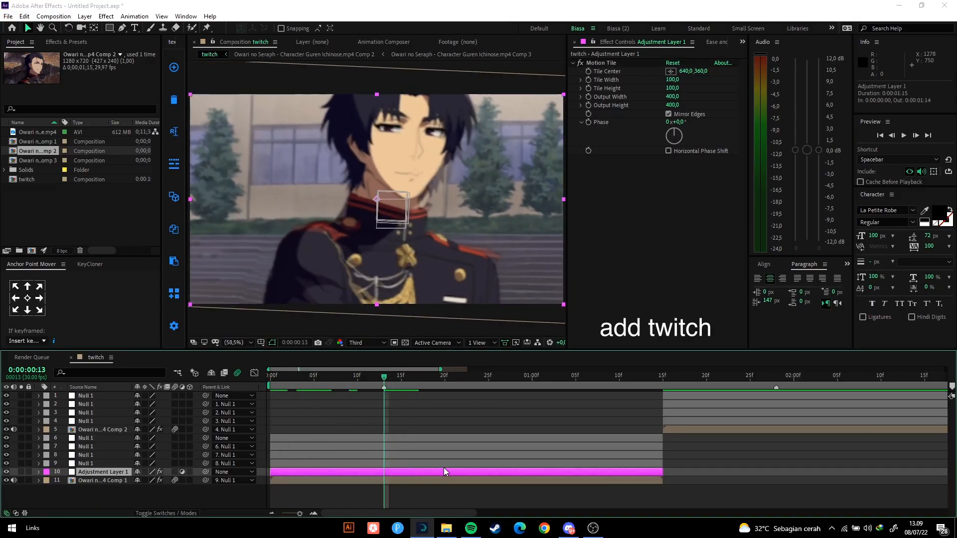
{"action": "key", "text": "ctrl+space"}
{"action": "type", "text": "twitch"}
{"action": "key", "text": "Return"}
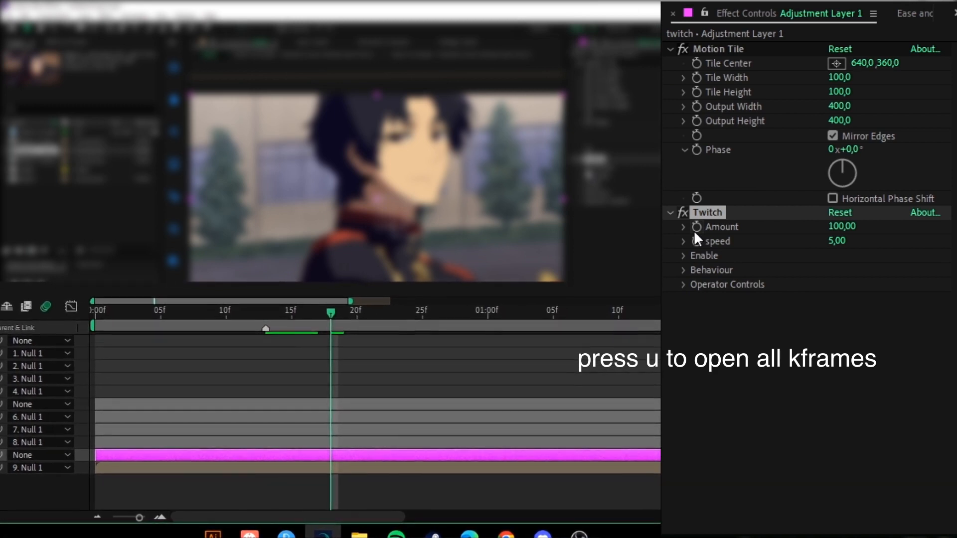
Create a keyframe for the Twitch Amount at the start of the adjustment layer and set its value to 40
{"action": "left_click", "coordinate": [695, 230]}
{"action": "key", "text": "u"}
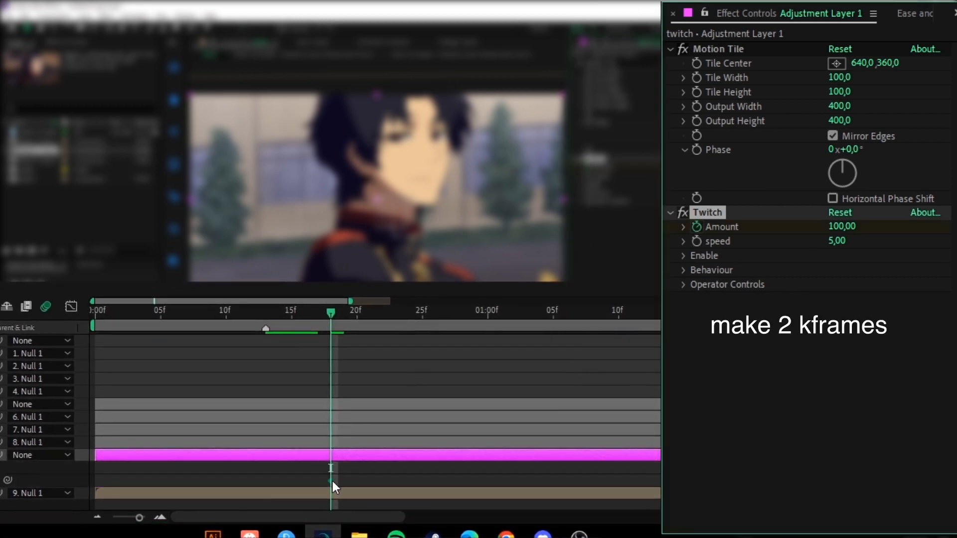
{"action": "left_click_drag", "start_coordinate": [330, 481], "coordinate": [95, 481]}
{"action": "left_click", "coordinate": [97, 315]}
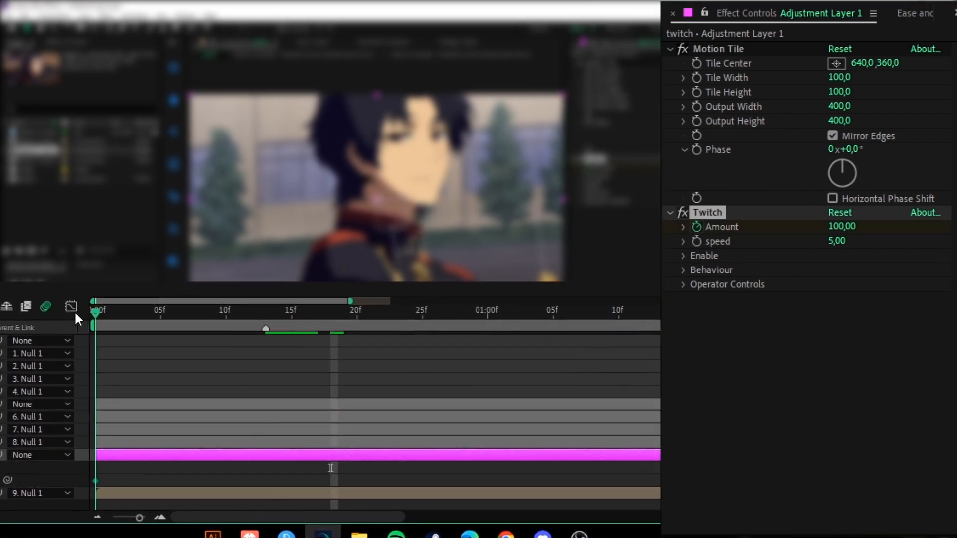
{"action": "key", "text": "F2"}
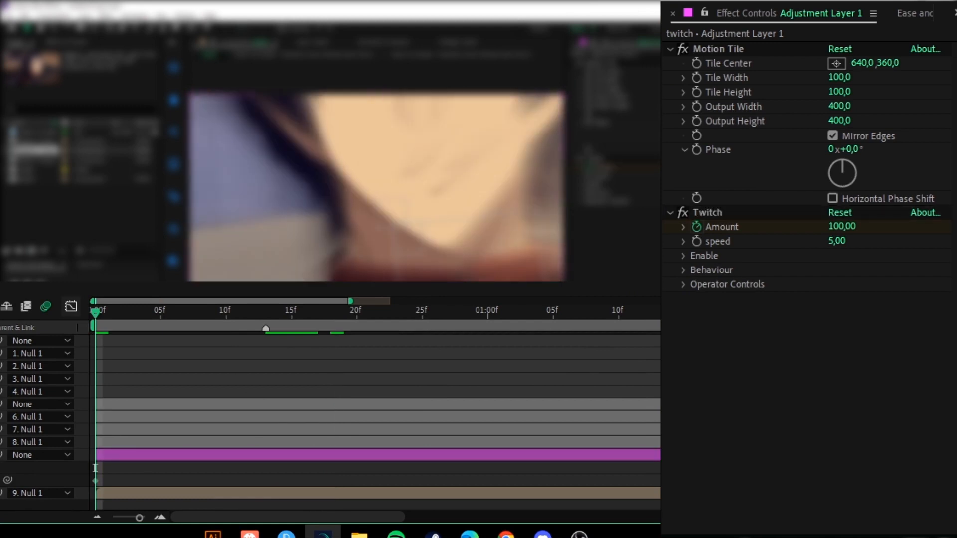
{"action": "left_click_drag", "start_coordinate": [842, 227], "coordinate": [793, 227]}
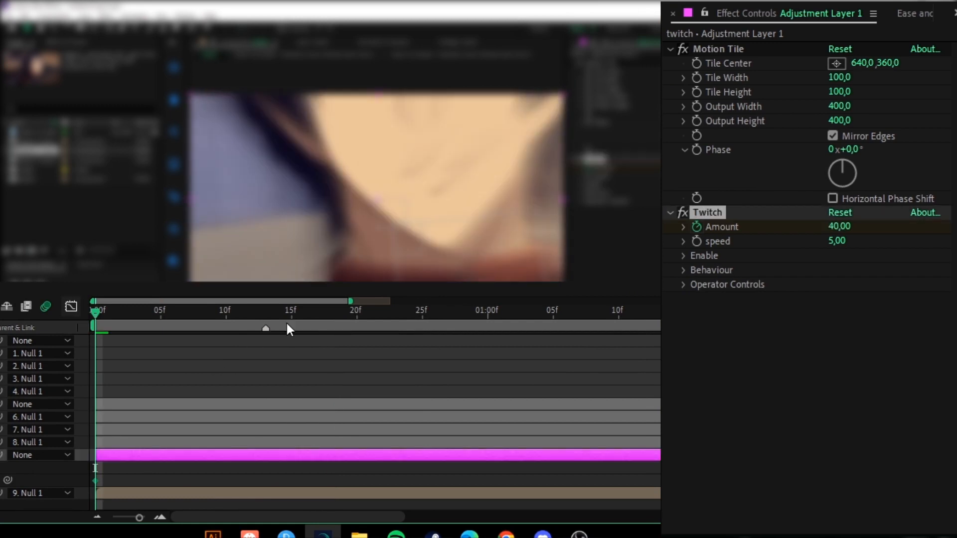
Add a second Twitch Amount keyframe with a value of 0 at 0:00:00:20
{"action": "left_click_drag", "start_coordinate": [369, 319], "coordinate": [24, 340]}
{"action": "key", "text": "shift+Page_Down"}
{"action": "key", "text": "shift+Page_Down"}
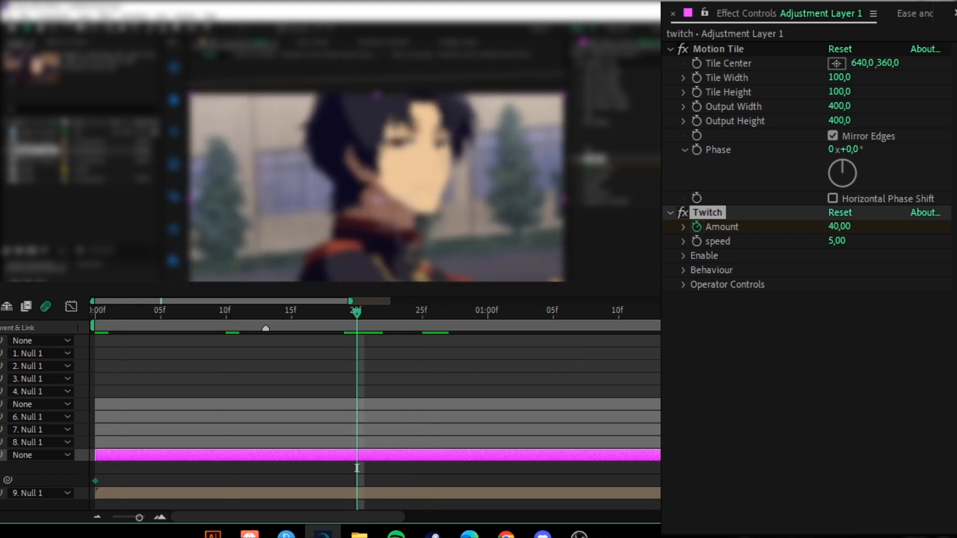
{"action": "key", "text": "ctrl+shift+a"}
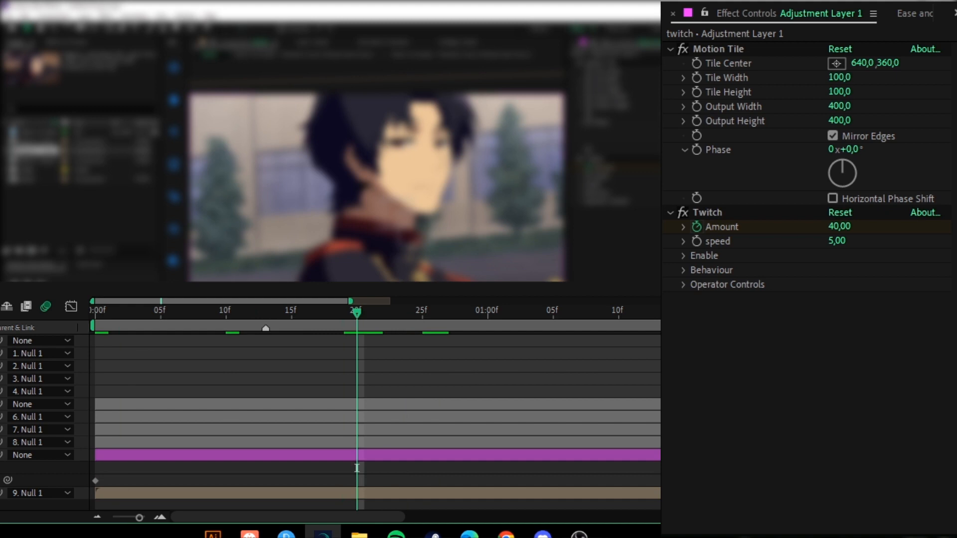
{"action": "type", "text": "0"}
{"action": "key", "text": "Return"}
Enable Light and Slide in the Twitch effect and set its speed to 20
{"action": "left_click", "coordinate": [683, 256]}
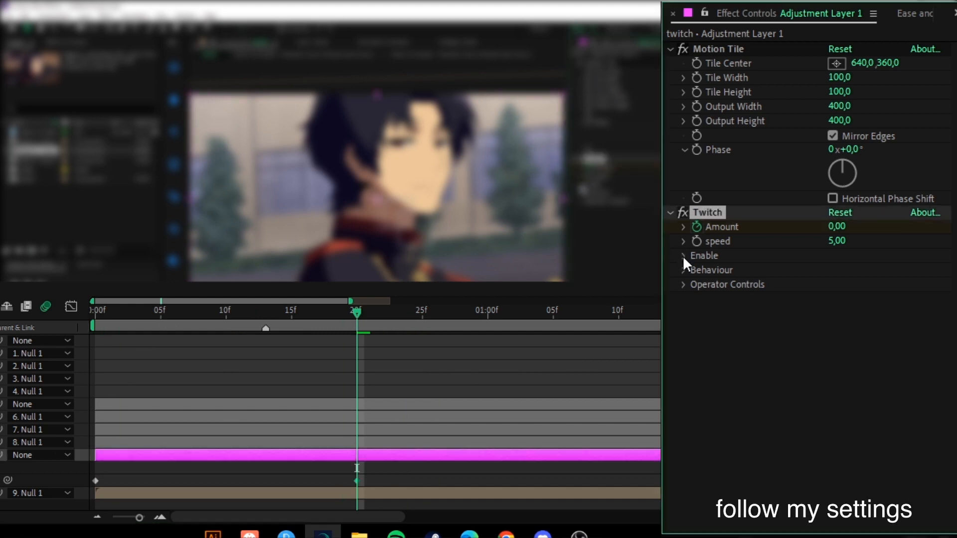
{"action": "left_click", "coordinate": [683, 255]}
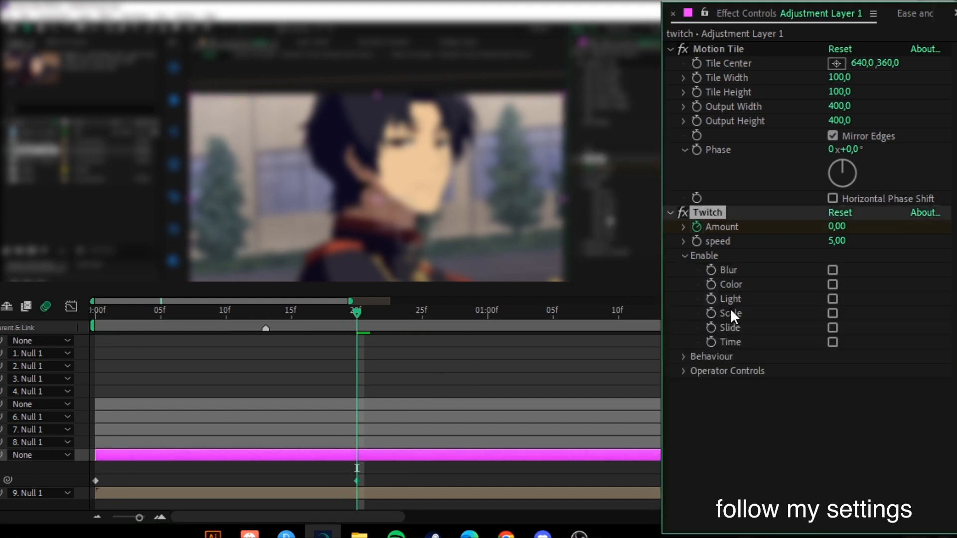
{"action": "left_click", "coordinate": [833, 297]}
{"action": "left_click", "coordinate": [838, 240]}
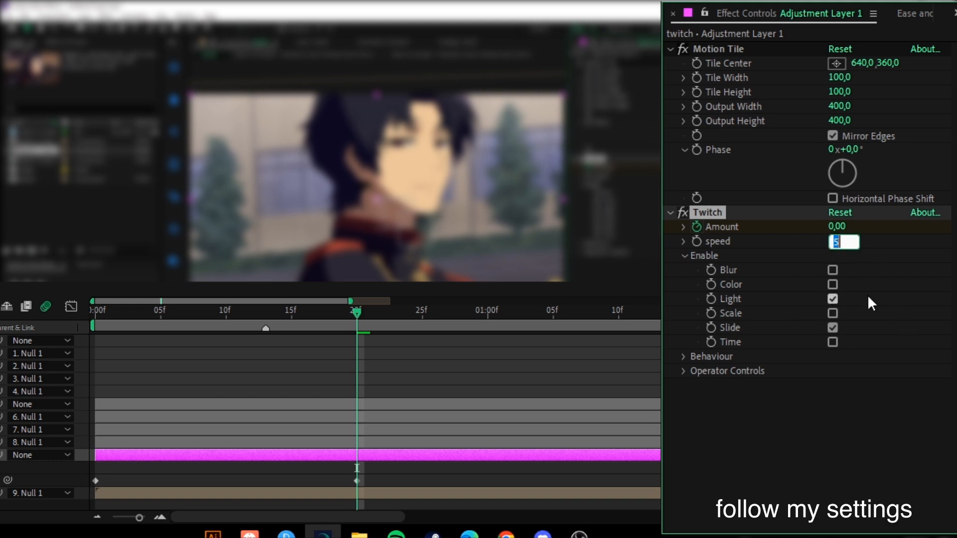
{"action": "type", "text": "20"}
{"action": "key", "text": "Return"}
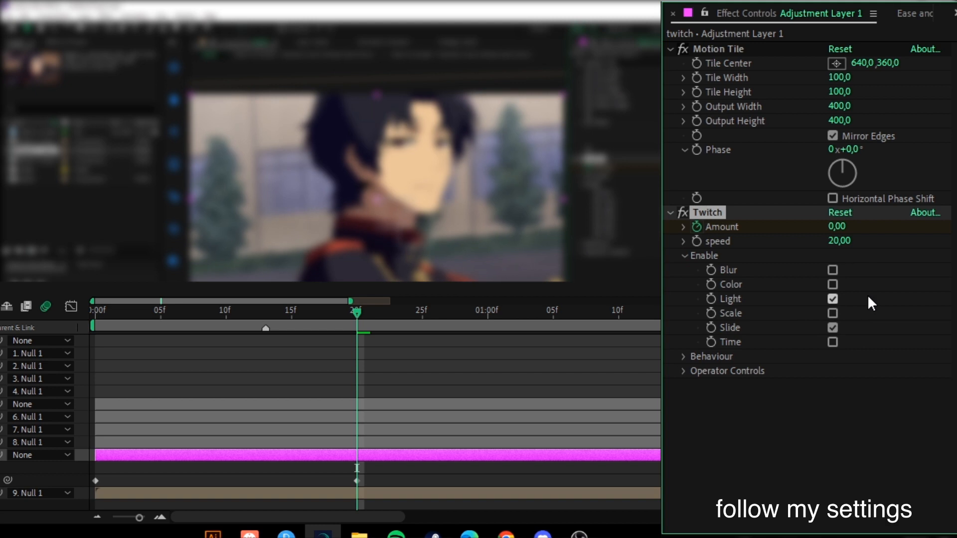
Set the Twitch effect's Slide Amount to 30 and Slide Direction to 180°
{"action": "left_click", "coordinate": [683, 373]}
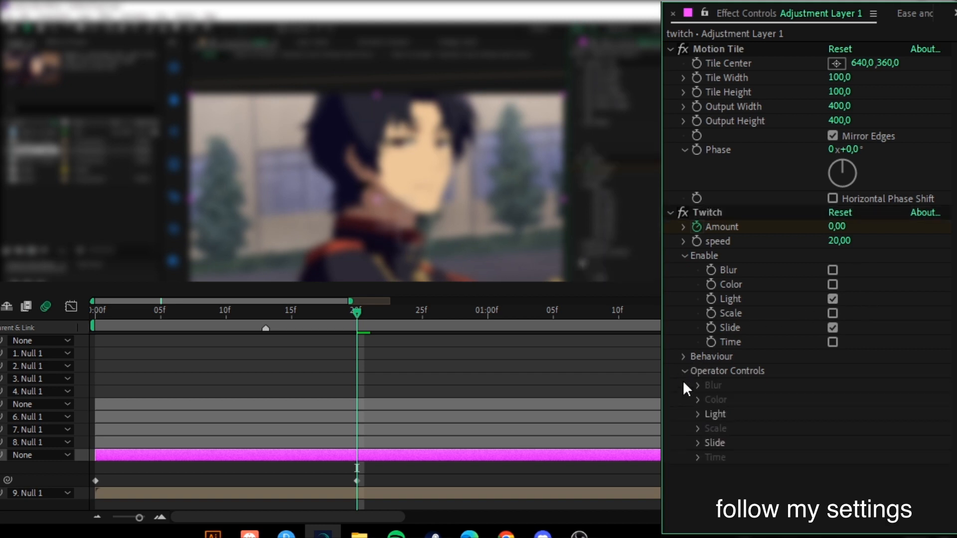
{"action": "left_click", "coordinate": [698, 415]}
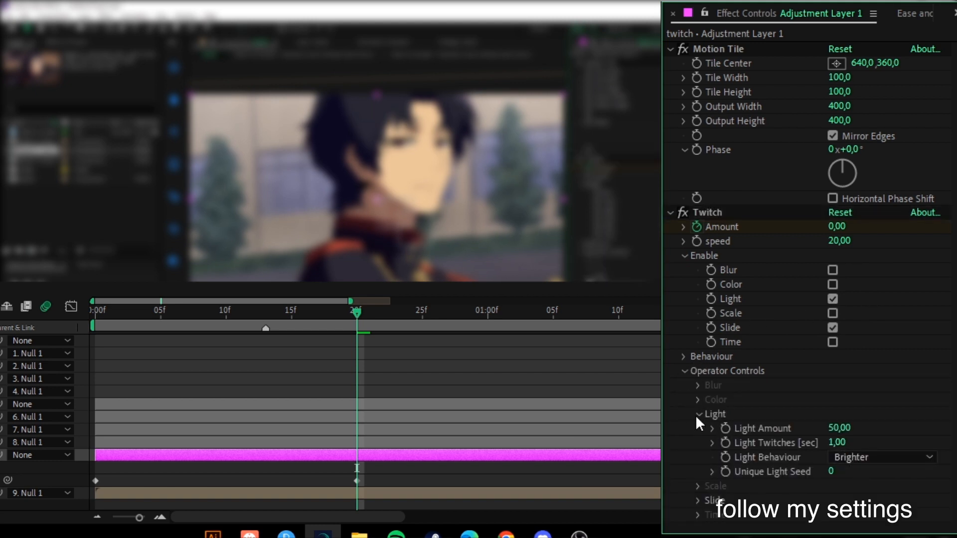
{"action": "left_click", "coordinate": [697, 415]}
{"action": "left_click", "coordinate": [698, 443]}
{"action": "left_click", "coordinate": [838, 426]}
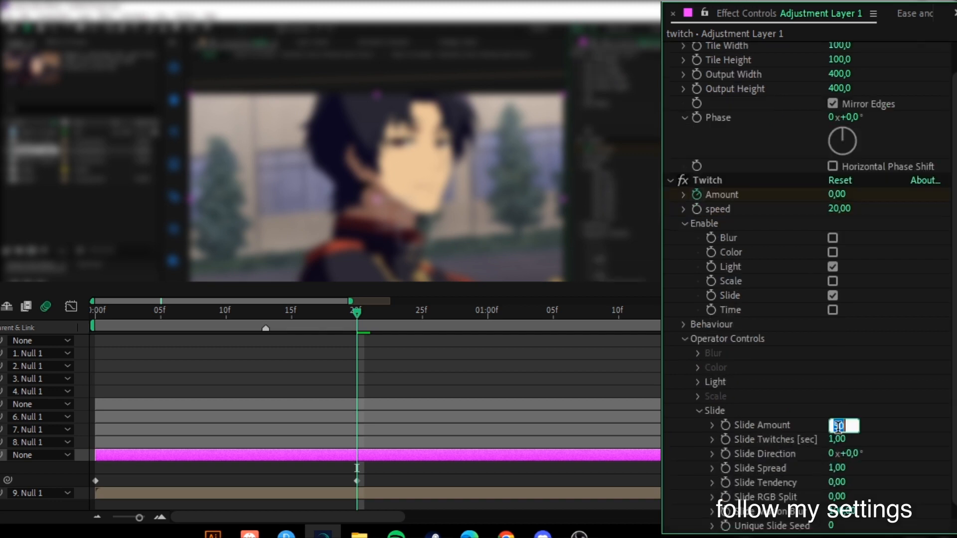
{"action": "type", "text": "30"}
{"action": "key", "text": "Return"}
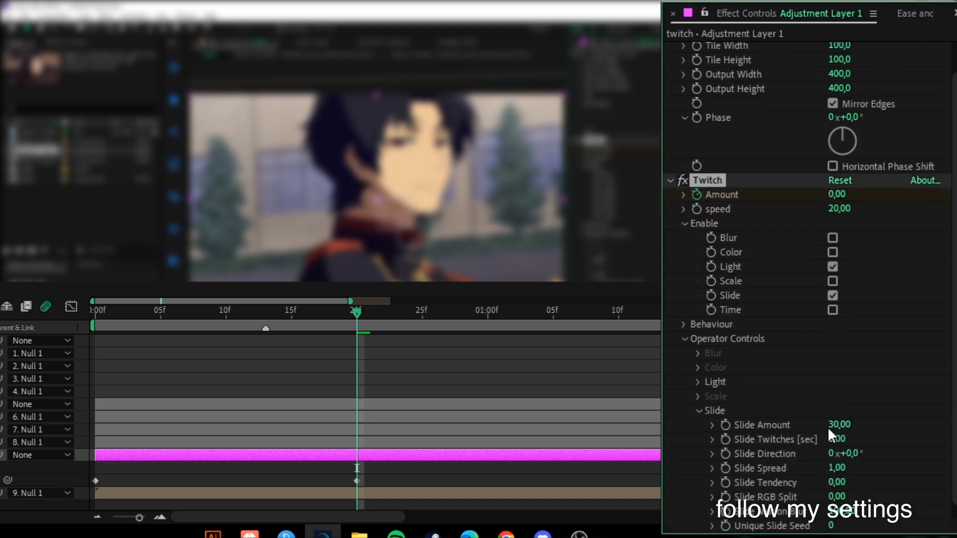
{"action": "left_click", "coordinate": [851, 453]}
{"action": "type", "text": "1"}
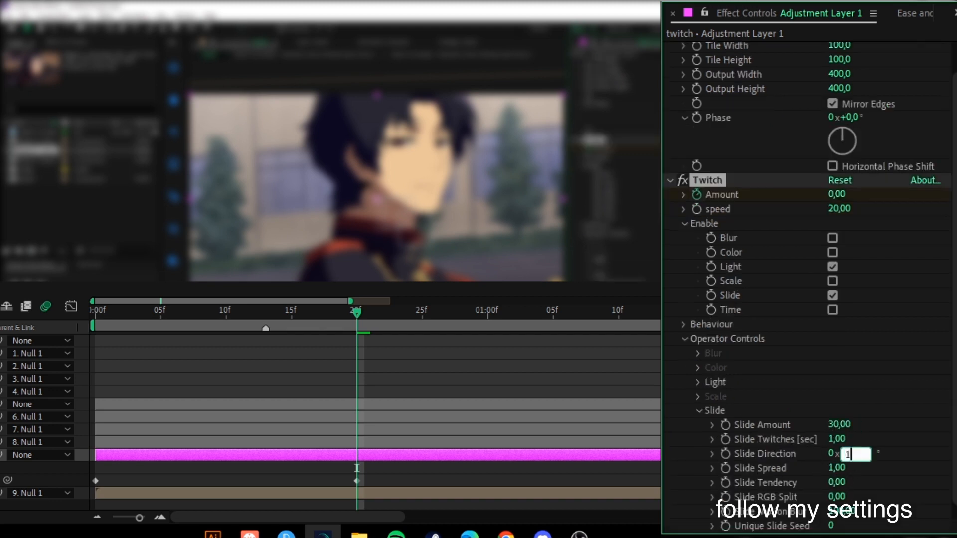
{"action": "type", "text": "80"}
{"action": "key", "text": "Tab"}
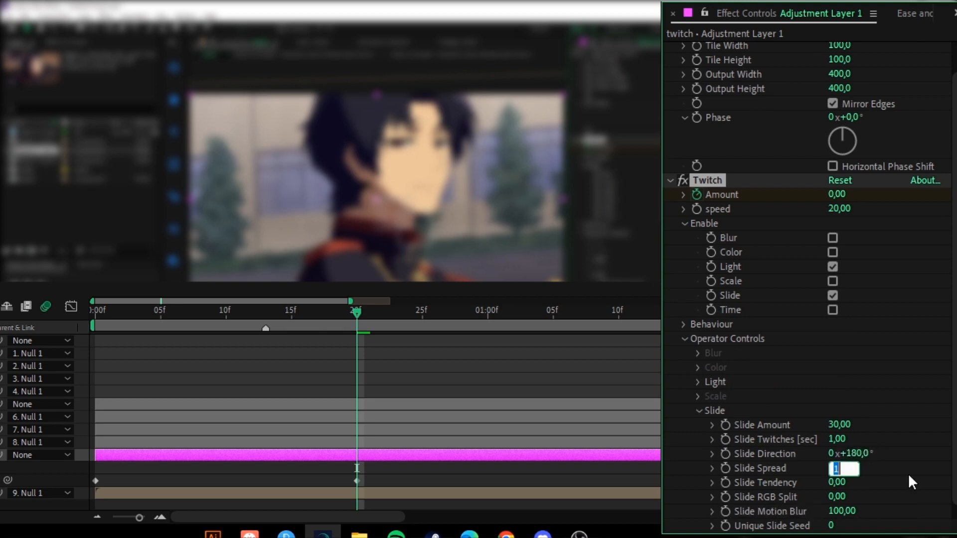
Set the Slide Spread to 0,10 and the Slide Tendency to 0,80 in the Twitch effect
{"action": "type", "text": ",1"}
{"action": "key", "text": "Tab"}
{"action": "key", "text": "Tab"}
{"action": "key", "text": "Tab"}
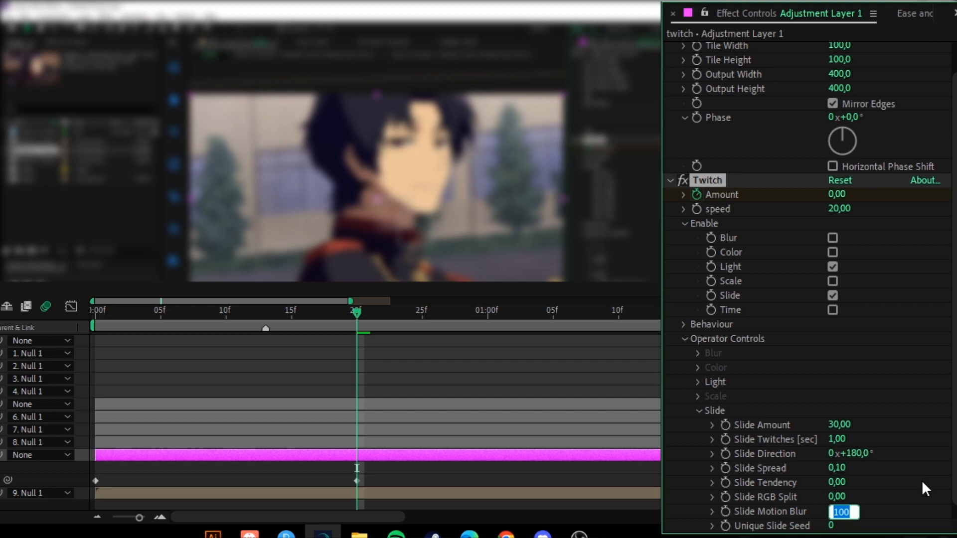
{"action": "left_click", "coordinate": [833, 482]}
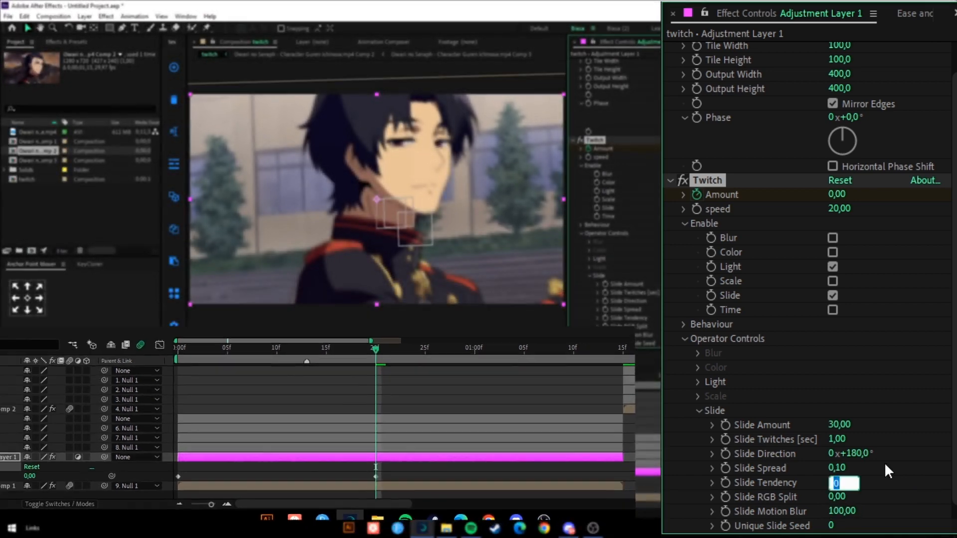
{"action": "type", "text": ",8"}
{"action": "key", "text": "Return"}
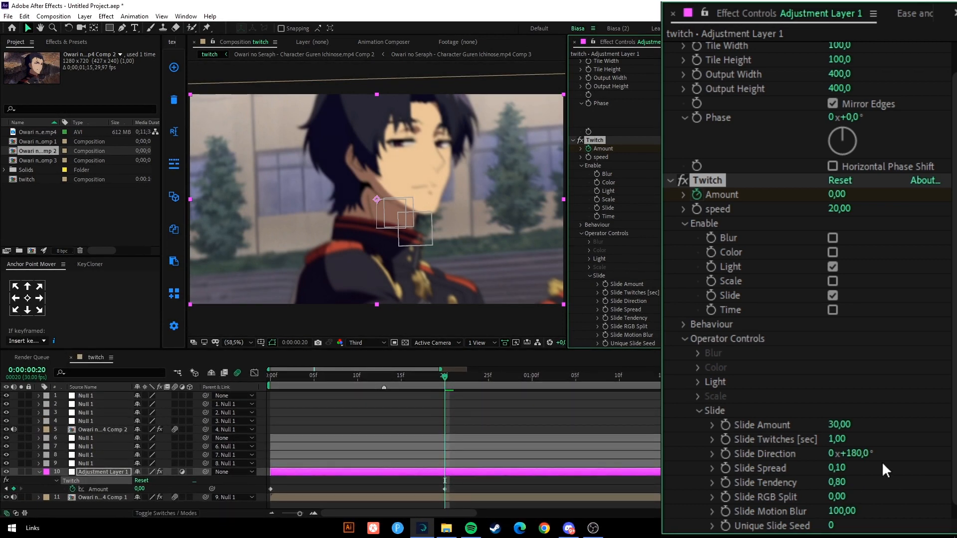
Set the Twitch effect's Slide Motion Blur to 60
{"action": "left_click", "coordinate": [829, 509]}
{"action": "type", "text": "60"}
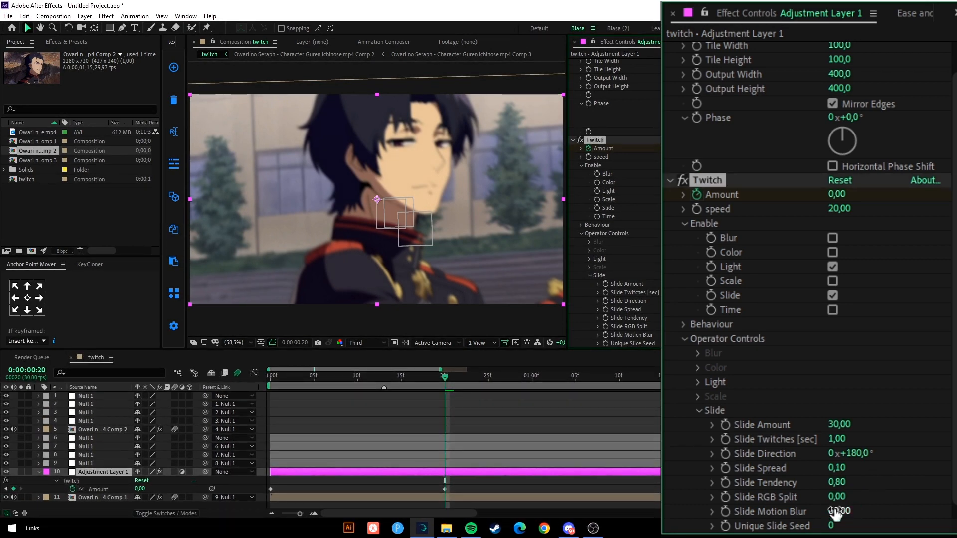
{"action": "key", "text": "Return"}
{"action": "scroll", "coordinate": [912, 390], "scroll_direction": "down", "scroll_amount": 1}
{"action": "scroll", "coordinate": [909, 400], "scroll_direction": "up", "scroll_amount": 2}
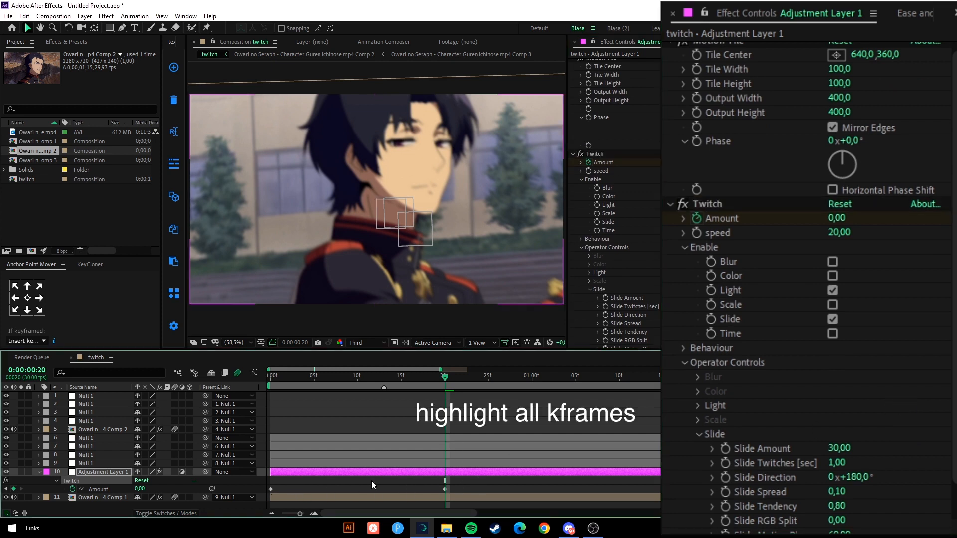
Apply Easy Ease to both Twitch Amount keyframes and preview the animation from the start
{"action": "key", "text": "F9"}
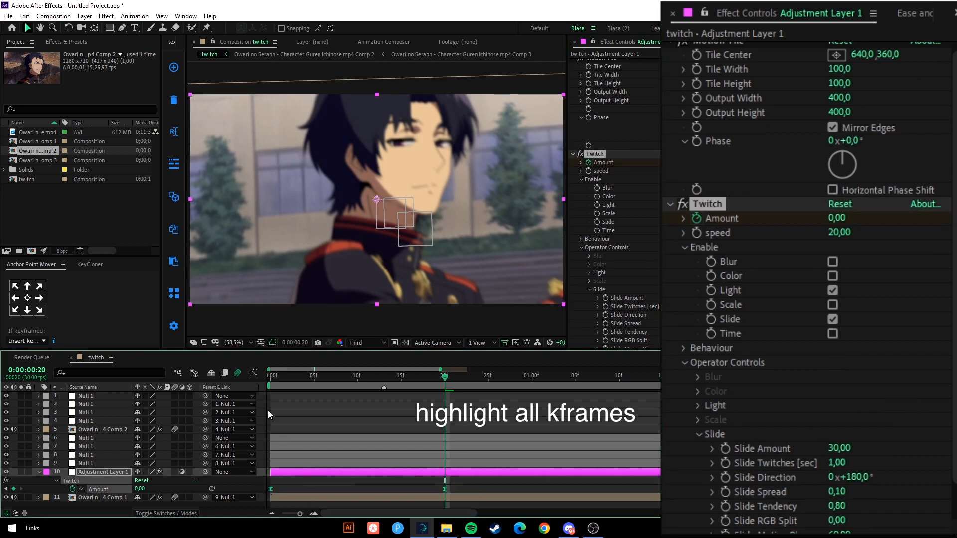
{"action": "left_click", "coordinate": [274, 380]}
{"action": "left_click", "coordinate": [309, 406]}
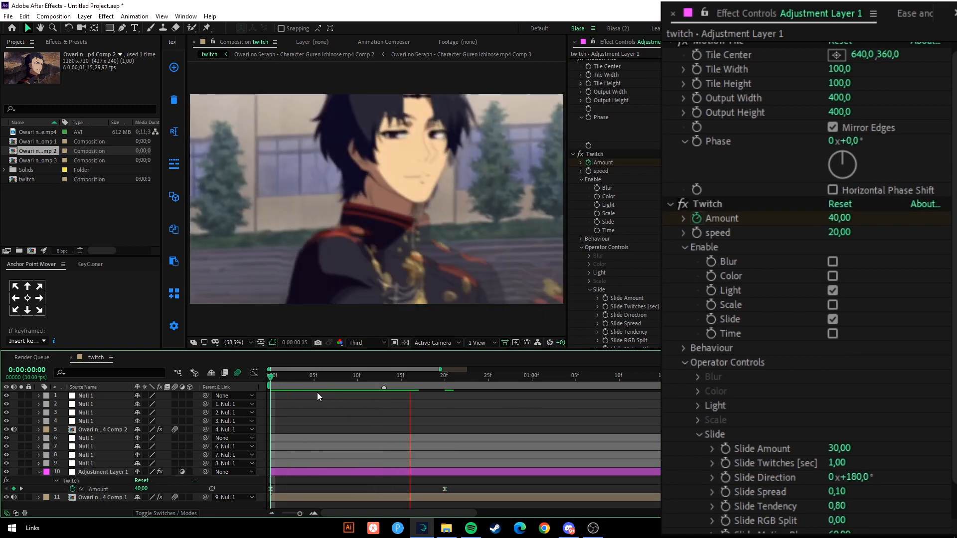
Reduce the Twitch effect's Slide Amount to 20 and preview the animation from the start
{"action": "left_click", "coordinate": [275, 377]}
{"action": "left_click", "coordinate": [843, 450]}
{"action": "type", "text": "20"}
{"action": "key", "text": "Return"}
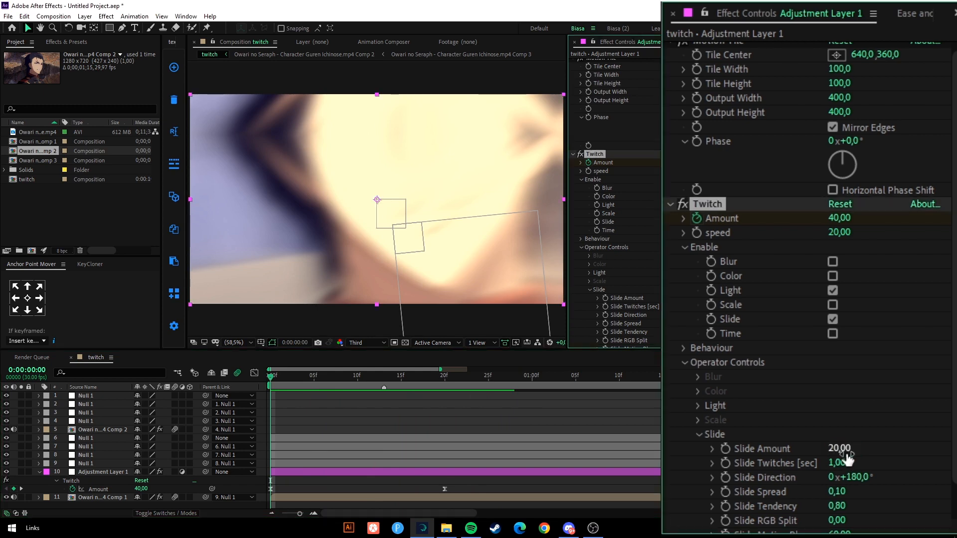
{"action": "key", "text": "space"}
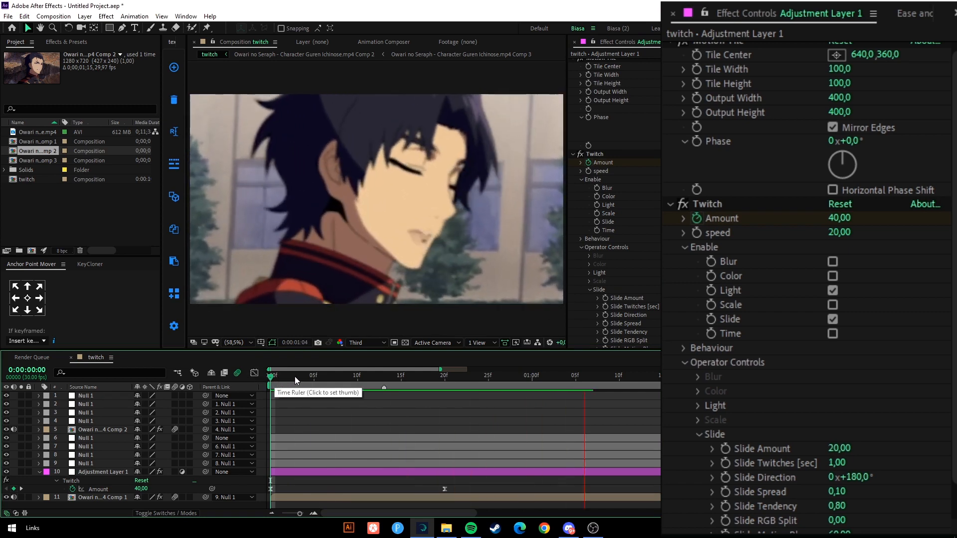
Try a Slide Direction of 0° in the Twitch effect, previewing the animation from the start
{"action": "left_click", "coordinate": [855, 480]}
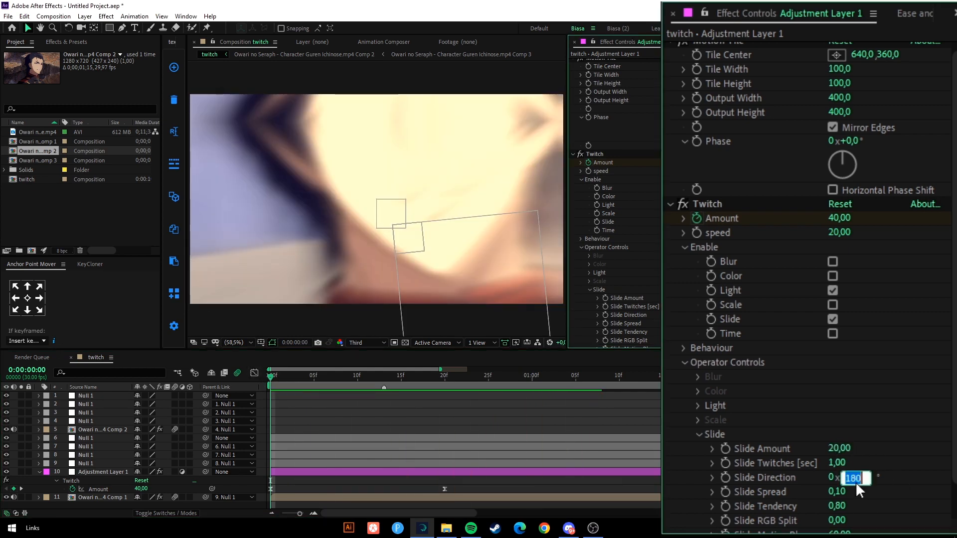
{"action": "type", "text": "0"}
{"action": "key", "text": "Return"}
{"action": "key", "text": "space"}
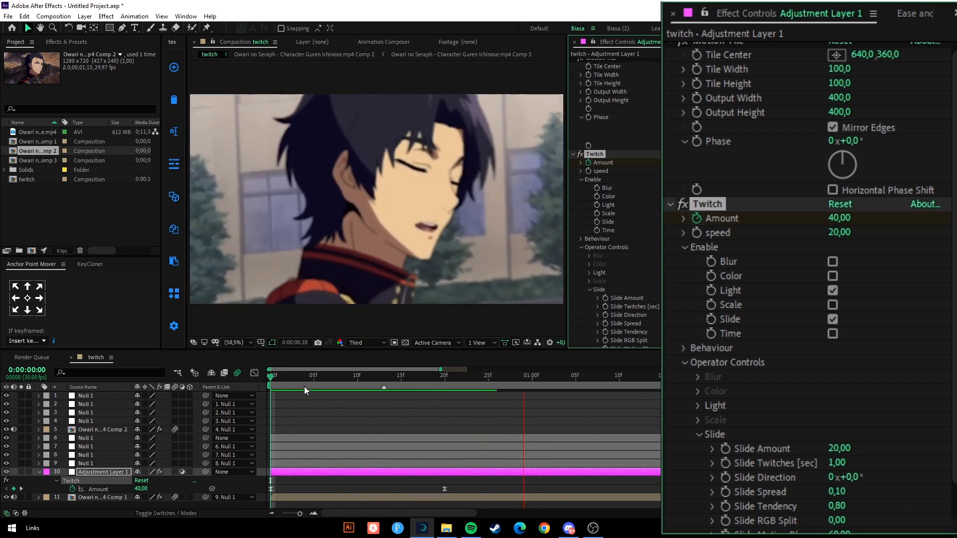
{"action": "left_click", "coordinate": [253, 377]}
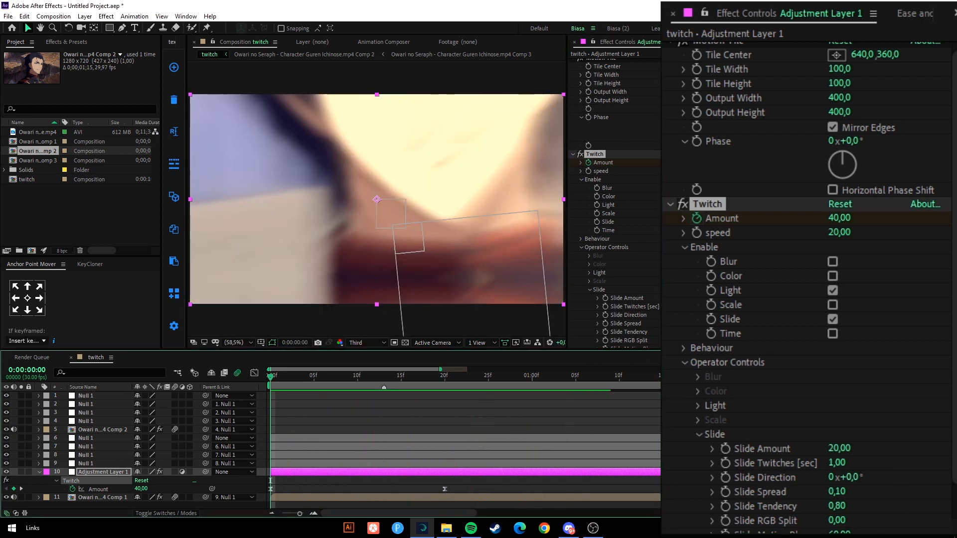
Set the Twitch effect's Slide Direction back to 180°
{"action": "left_click", "coordinate": [853, 478]}
{"action": "type", "text": "180"}
{"action": "key", "text": "Return"}
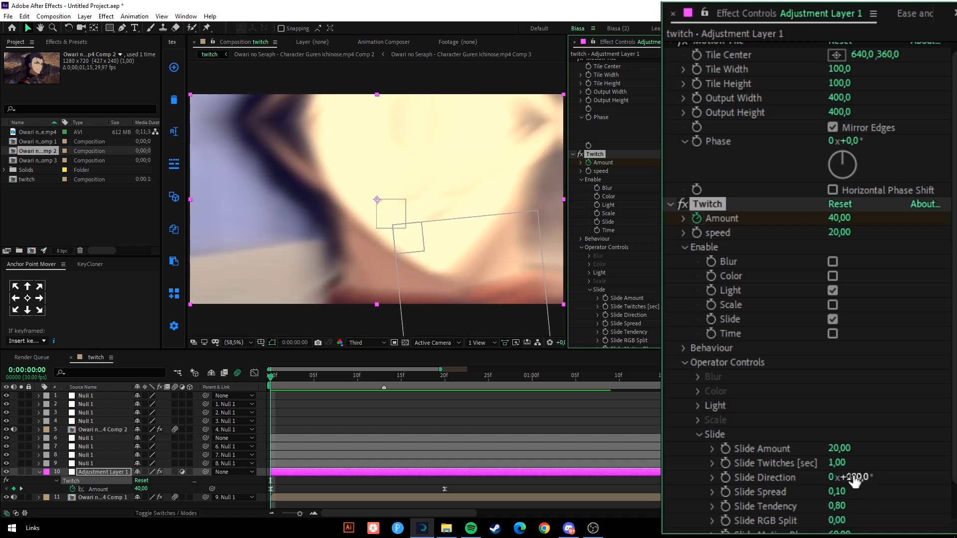
Set the Twitch effect's Slide Tendency to 0.7 and Slide Spread to 0.2
{"action": "scroll", "coordinate": [884, 511], "scroll_direction": "down", "scroll_amount": 1}
{"action": "left_click", "coordinate": [838, 468]}
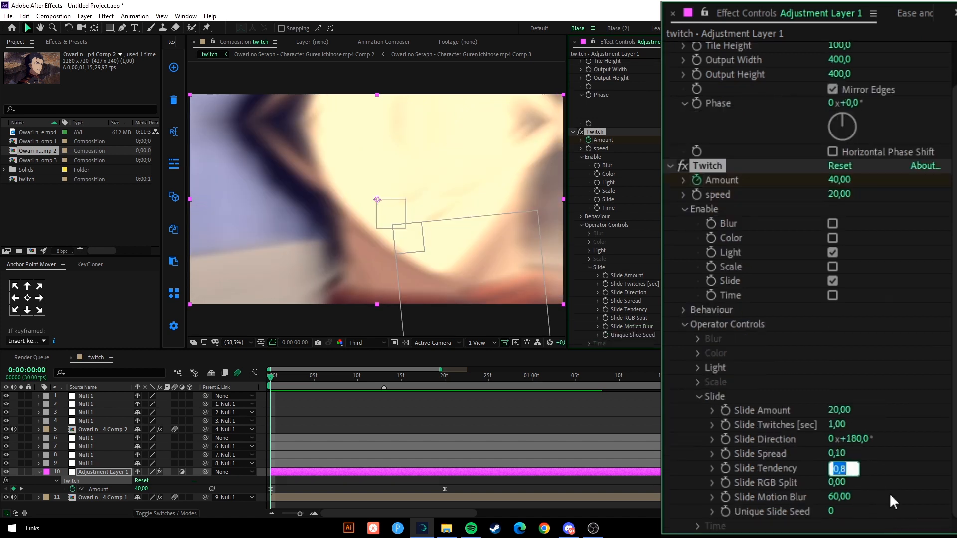
{"action": "type", "text": ",7"}
{"action": "key", "text": "Return"}
{"action": "left_click", "coordinate": [840, 454]}
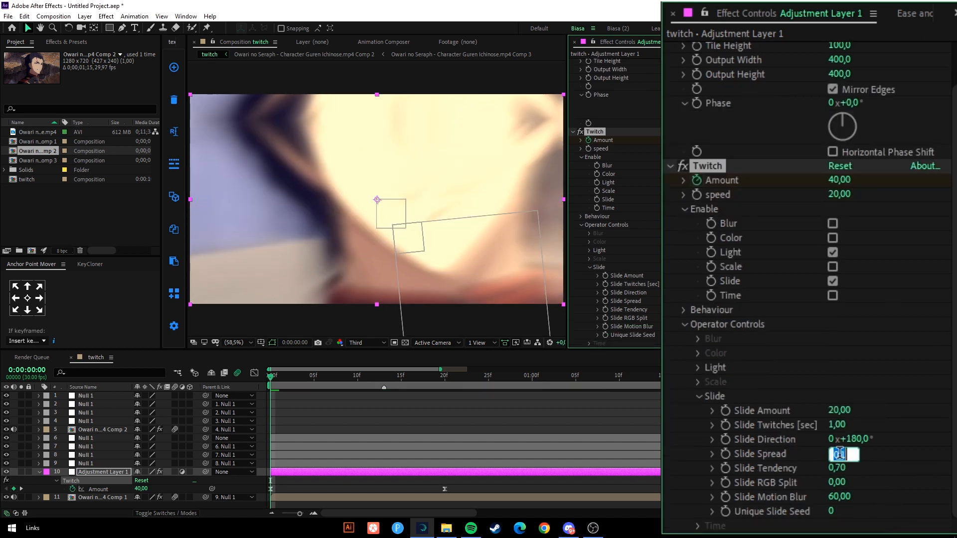
{"action": "type", "text": ",2"}
{"action": "key", "text": "Return"}
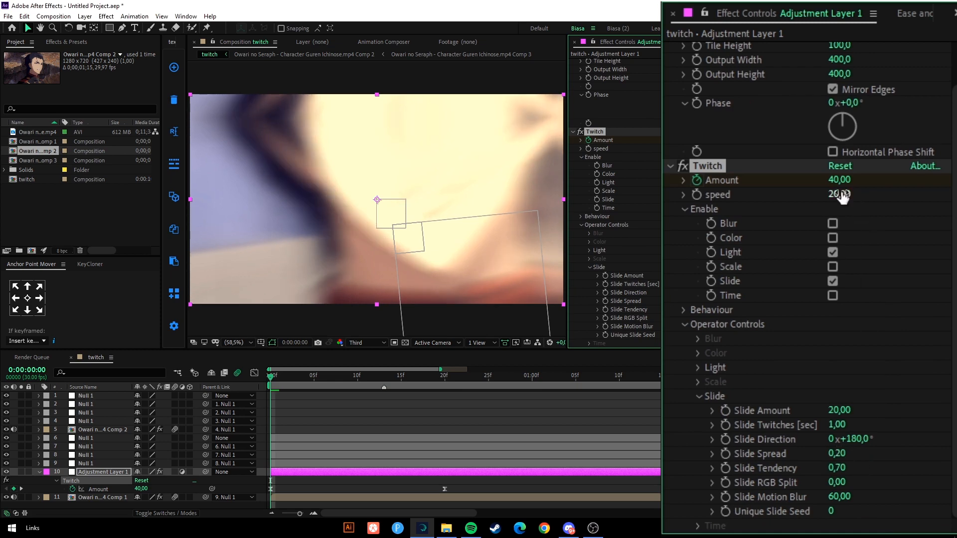
Set the first Twitch Amount keyframe to 30, preview the animation and inspect the Amount value curve
{"action": "left_click", "coordinate": [840, 180]}
{"action": "type", "text": "30"}
{"action": "key", "text": "Return"}
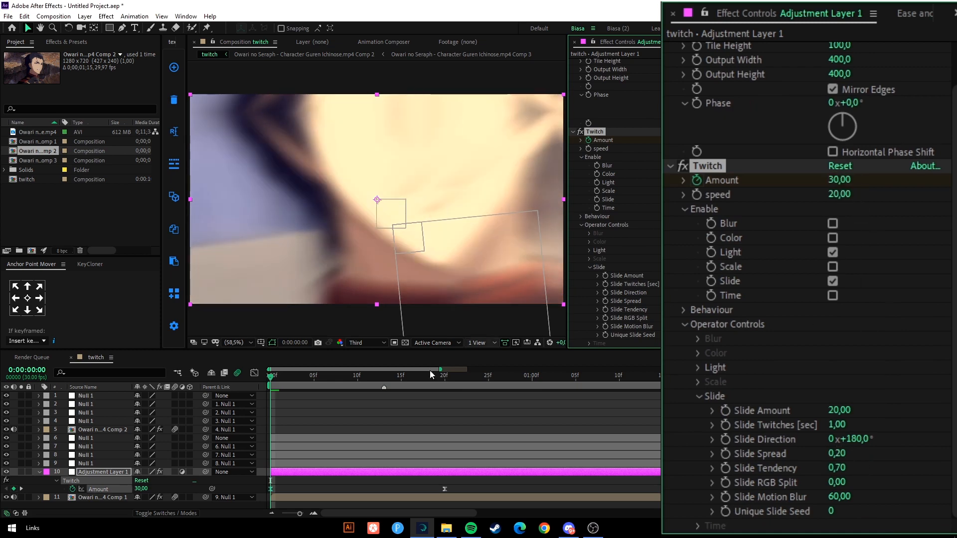
{"action": "left_click", "coordinate": [372, 431]}
{"action": "key", "text": "space"}
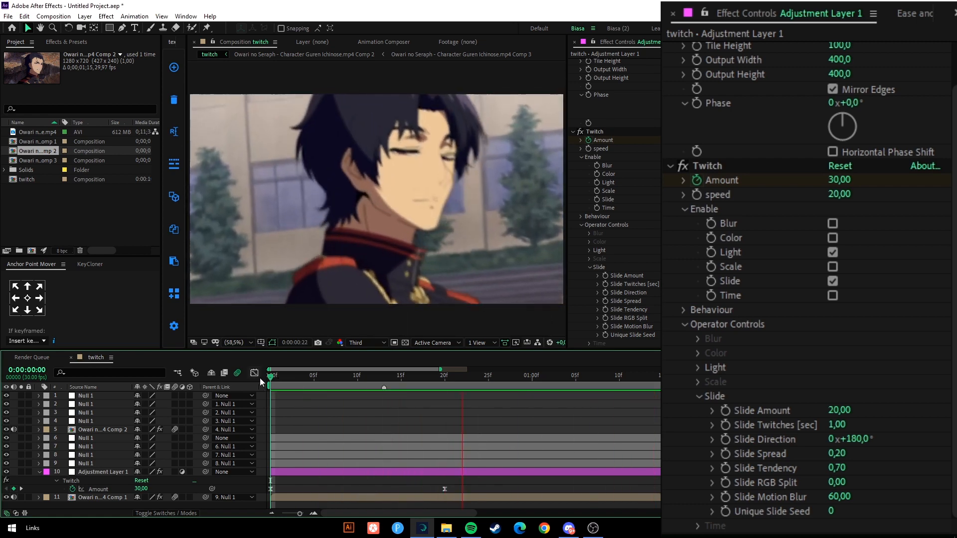
{"action": "key", "text": "space"}
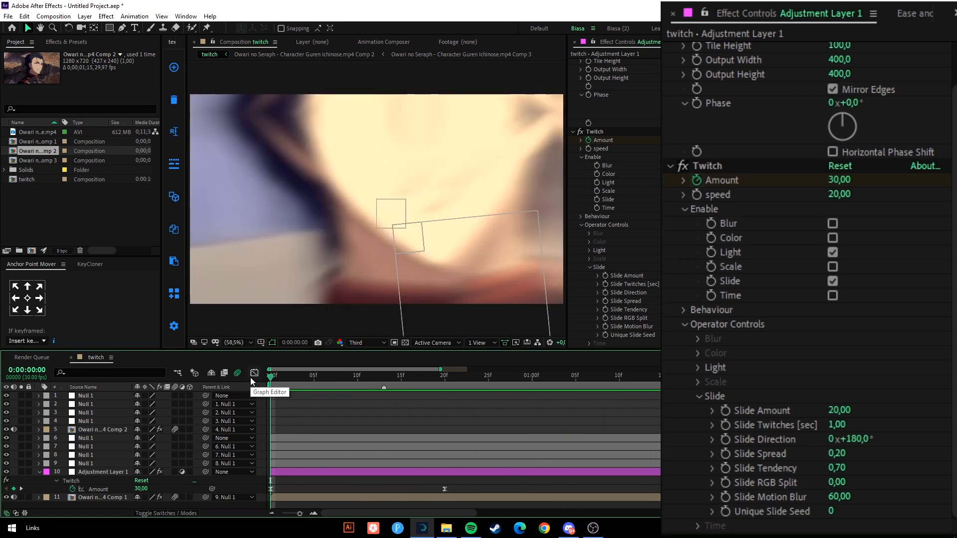
{"action": "key", "text": "space"}
{"action": "key", "text": "space"}
{"action": "left_click", "coordinate": [331, 471]}
{"action": "left_click", "coordinate": [254, 373]}
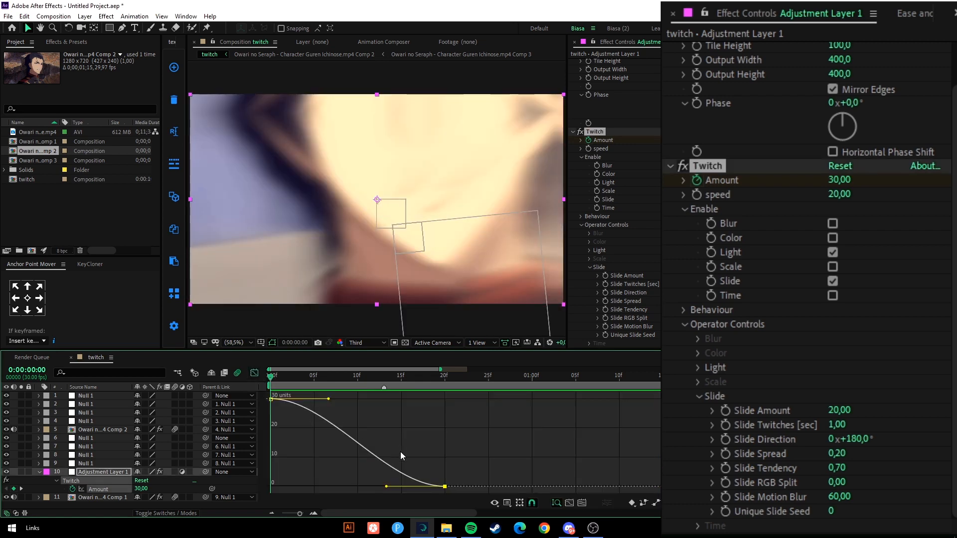
{"action": "key", "text": "shift+F3"}
Duplicate the Twitch effect on the adjustment layer at 0:00:00:13 and reveal the Amount keyframes of both effects
{"action": "left_click", "coordinate": [384, 387]}
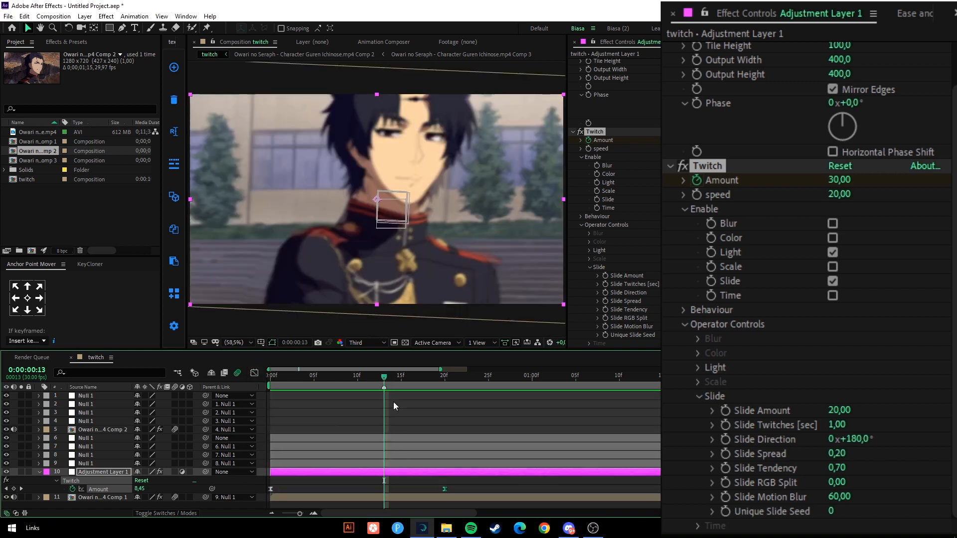
{"action": "left_click", "coordinate": [402, 473]}
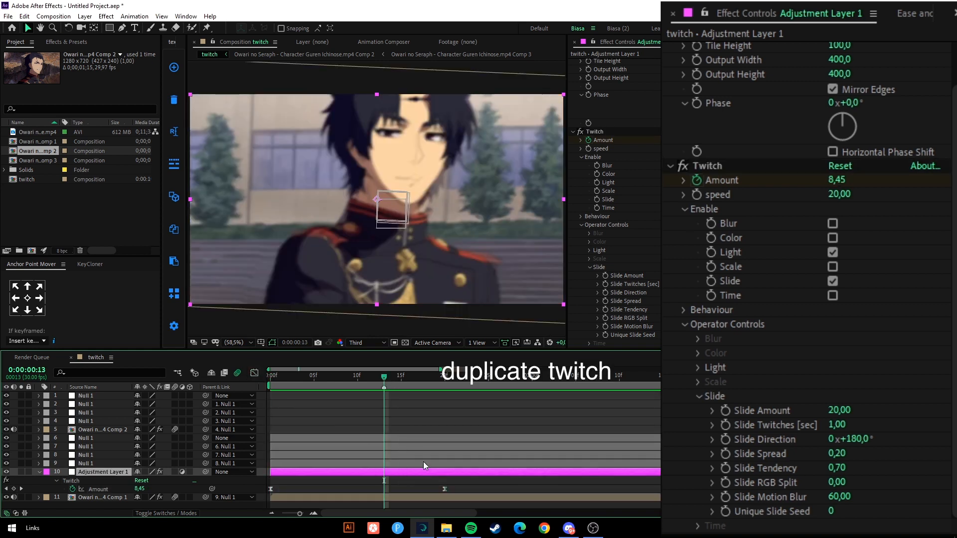
{"action": "left_click", "coordinate": [719, 160]}
{"action": "key", "text": "ctrl+d"}
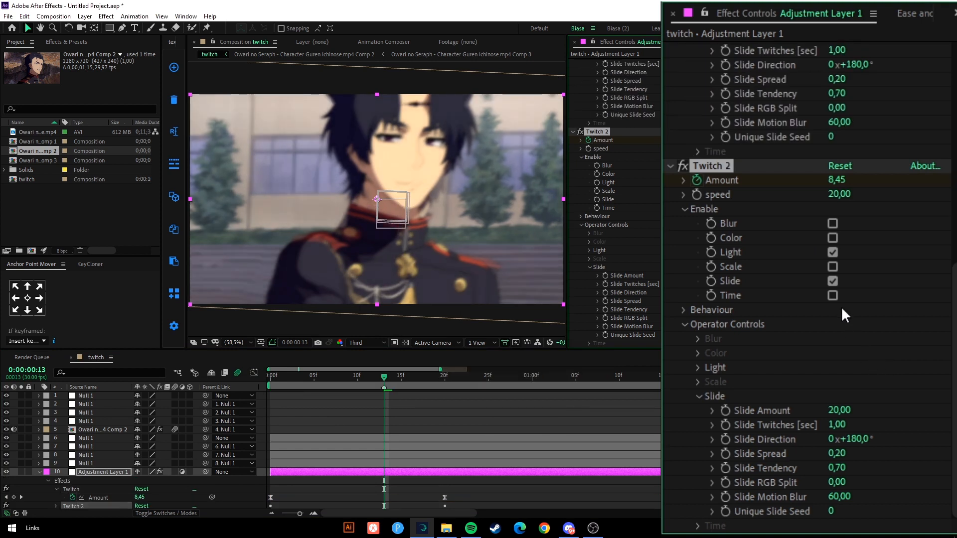
{"action": "key", "text": "u"}
{"action": "scroll", "coordinate": [327, 465], "scroll_direction": "down", "scroll_amount": 1}
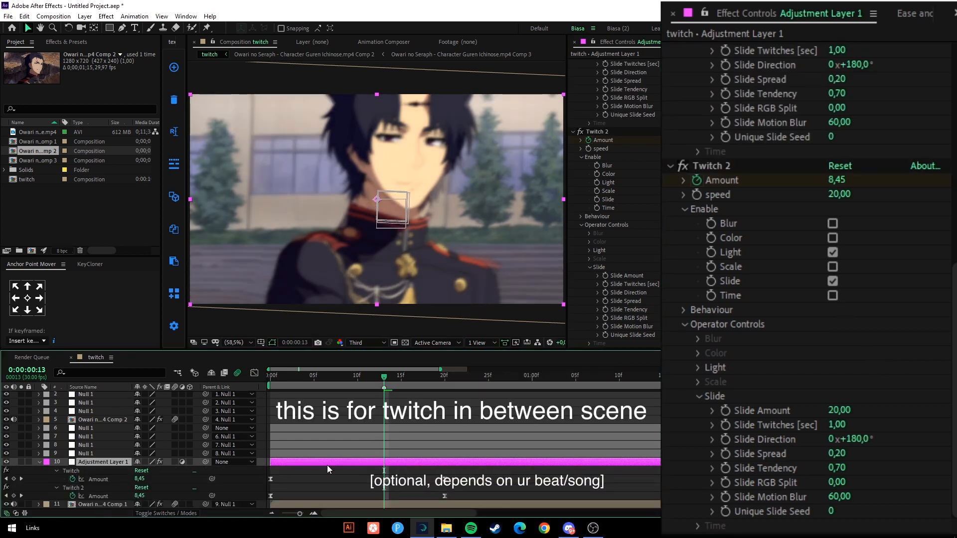
Move Twitch 2's Amount keyframes to start at 0:00:00:13 and add an Amount keyframe of 0 at 0:00:00:06
{"action": "left_click", "coordinate": [97, 496]}
{"action": "left_click_drag", "start_coordinate": [271, 500], "coordinate": [383, 501]}
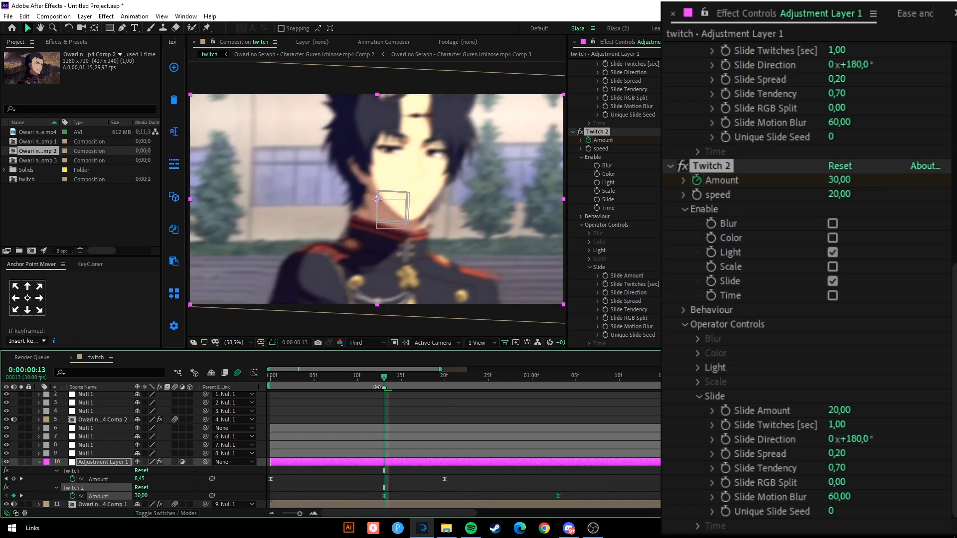
{"action": "left_click_drag", "start_coordinate": [369, 377], "coordinate": [325, 378]}
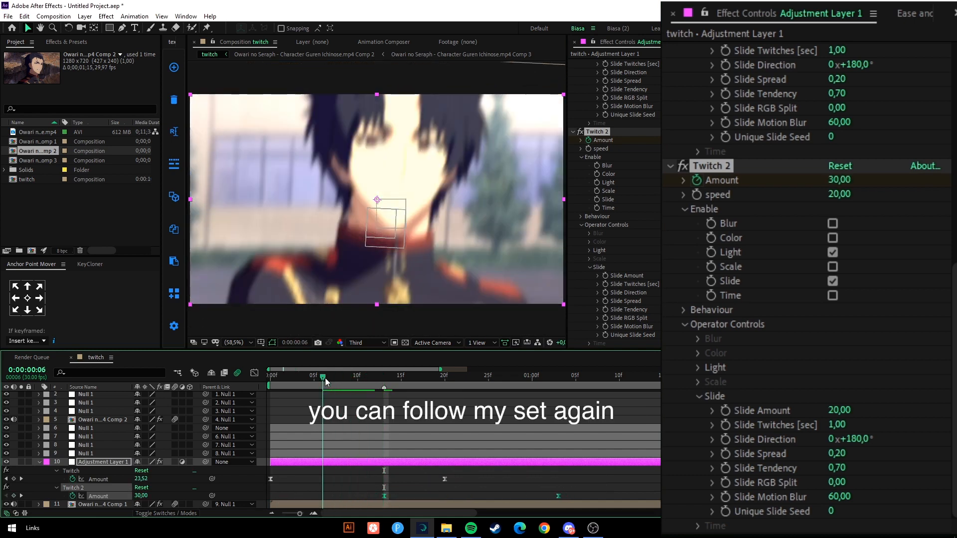
{"action": "left_click", "coordinate": [166, 480]}
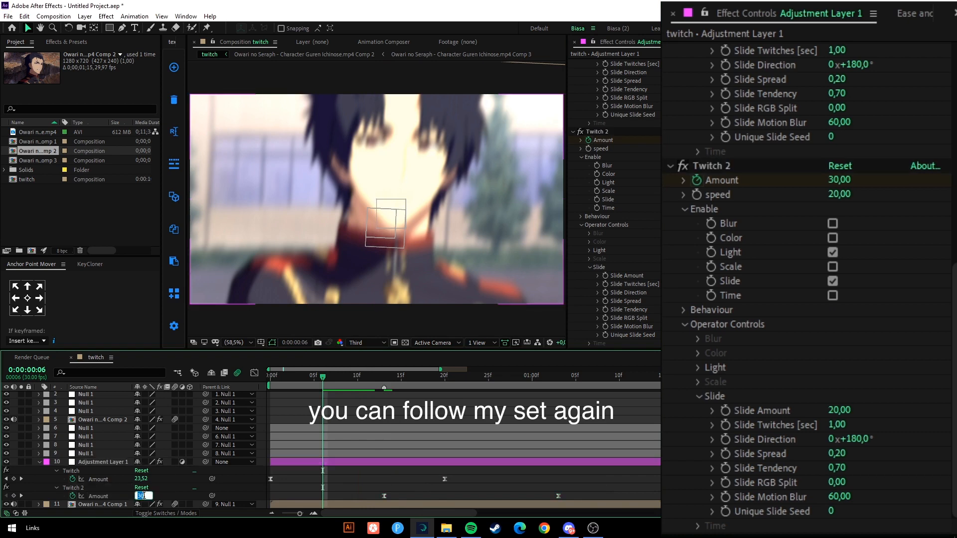
{"action": "key", "text": "Return"}
Set Twitch 2's Amount to 15 at 0:00:00:13, disable its Light operator and preview the composition from the start
{"action": "key", "text": "k"}
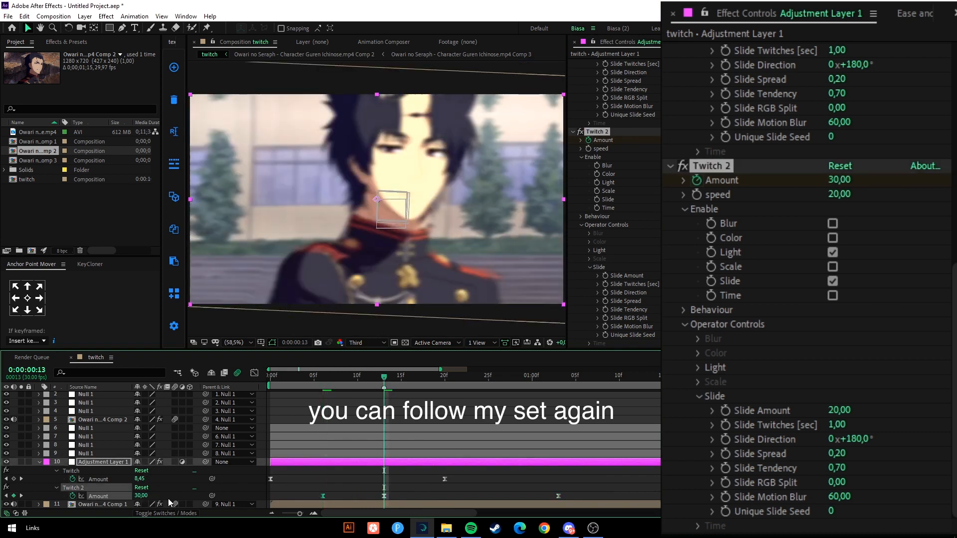
{"action": "type", "text": "15"}
{"action": "key", "text": "Return"}
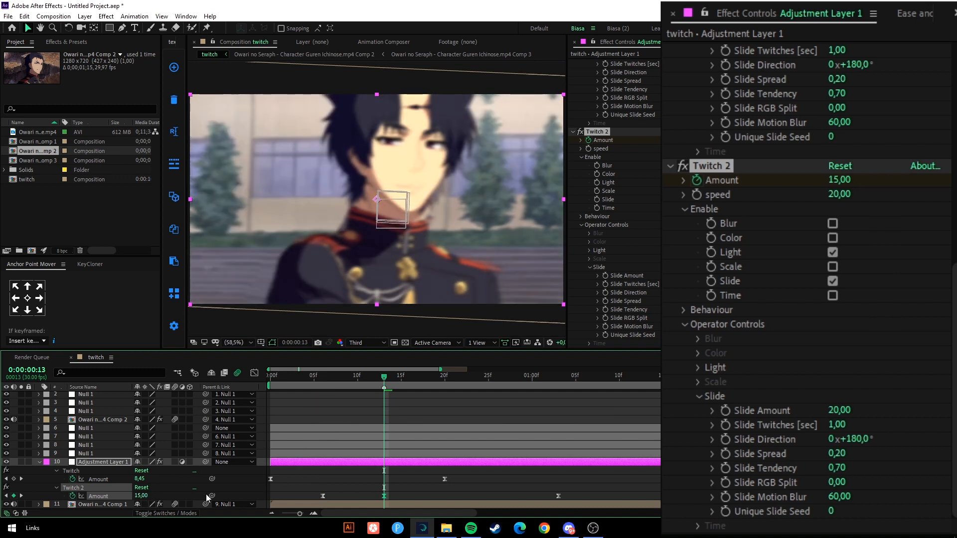
{"action": "left_click", "coordinate": [832, 251]}
{"action": "key", "text": "Home"}
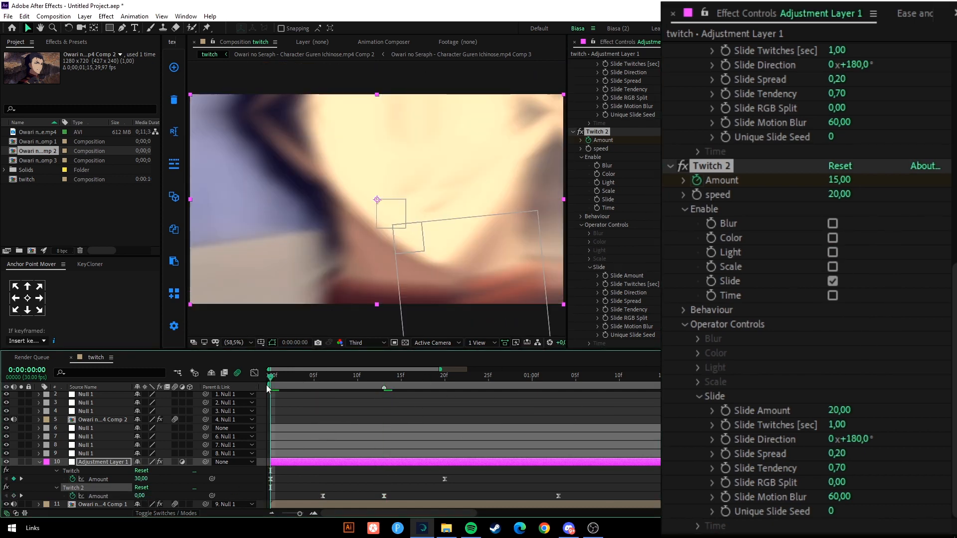
{"action": "key", "text": "space"}
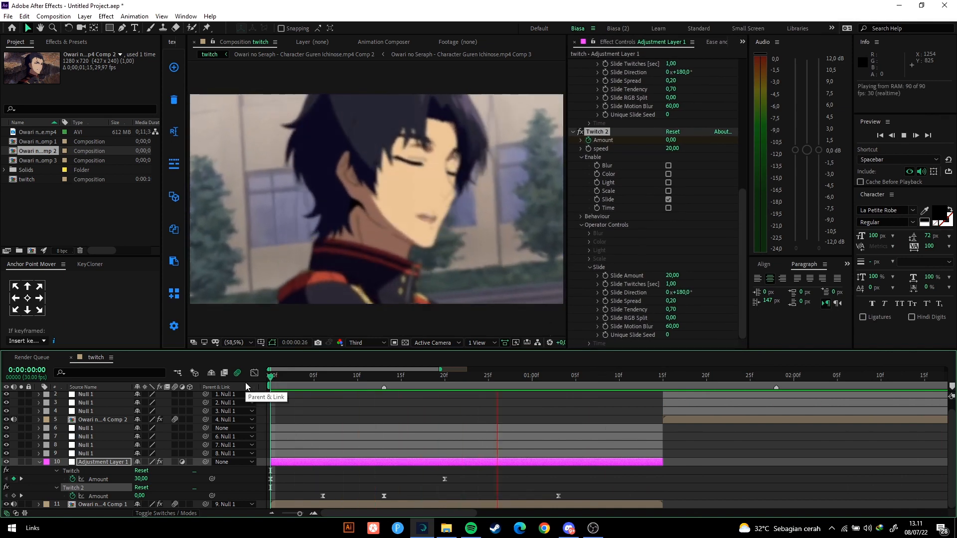
{"action": "key", "text": "space"}
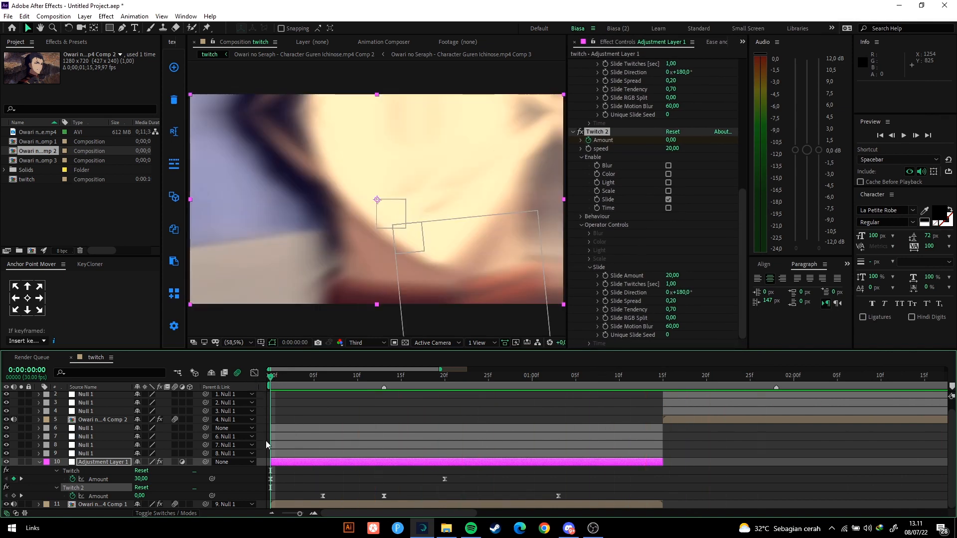
Collapse the outgoing ease handle of the first Twitch effect's starting Amount keyframe and preview the result
{"action": "left_click", "coordinate": [126, 481]}
{"action": "key", "text": "shift+F3"}
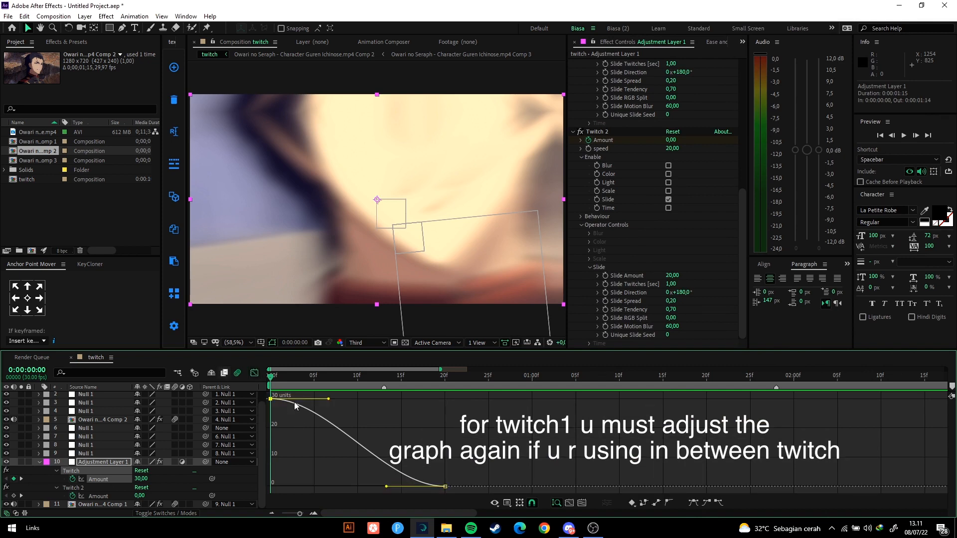
{"action": "left_click", "coordinate": [254, 375]}
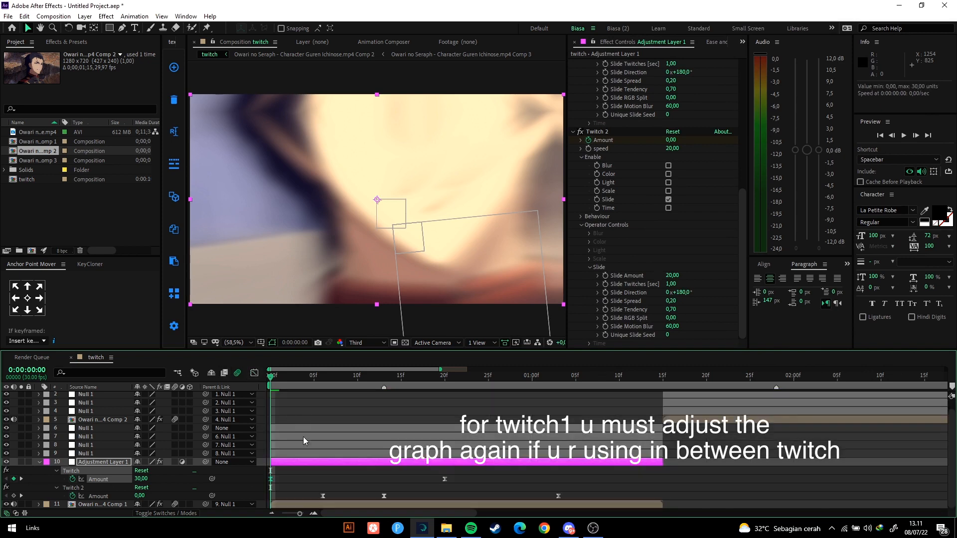
{"action": "key", "text": "space"}
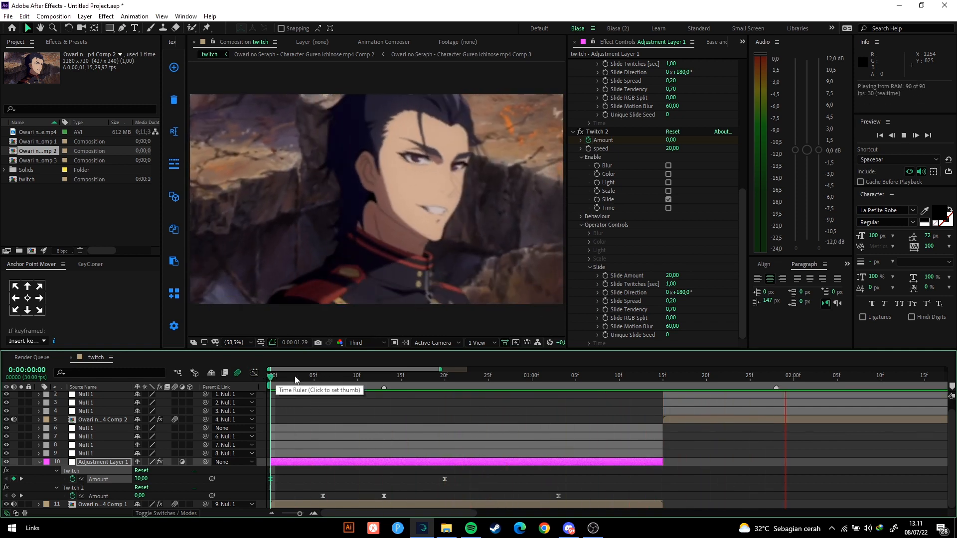
{"action": "key", "text": "space"}
Extend the ending Amount keyframe's ease handle back to the first keyframe for a steep initial drop, and preview the result
{"action": "left_click", "coordinate": [255, 373]}
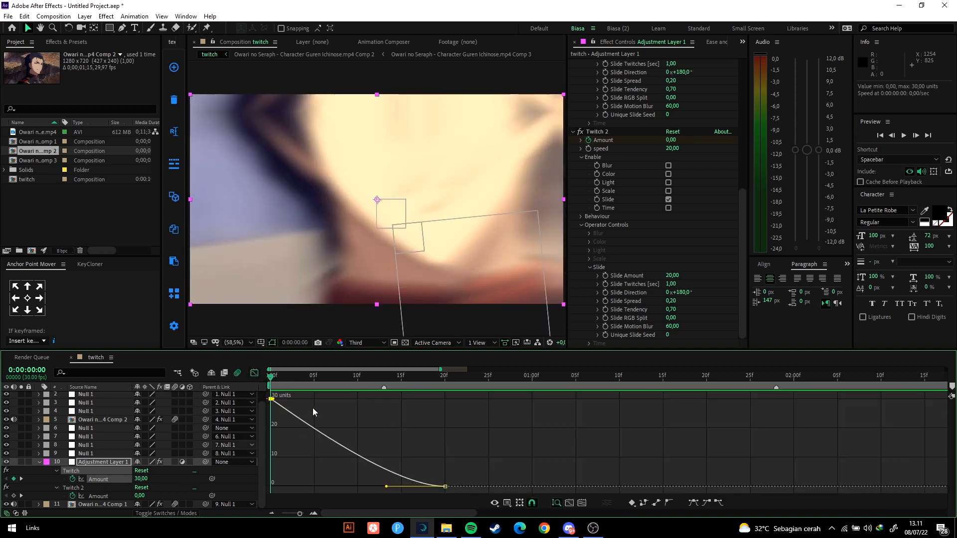
{"action": "left_click_drag", "start_coordinate": [282, 486], "coordinate": [230, 478]}
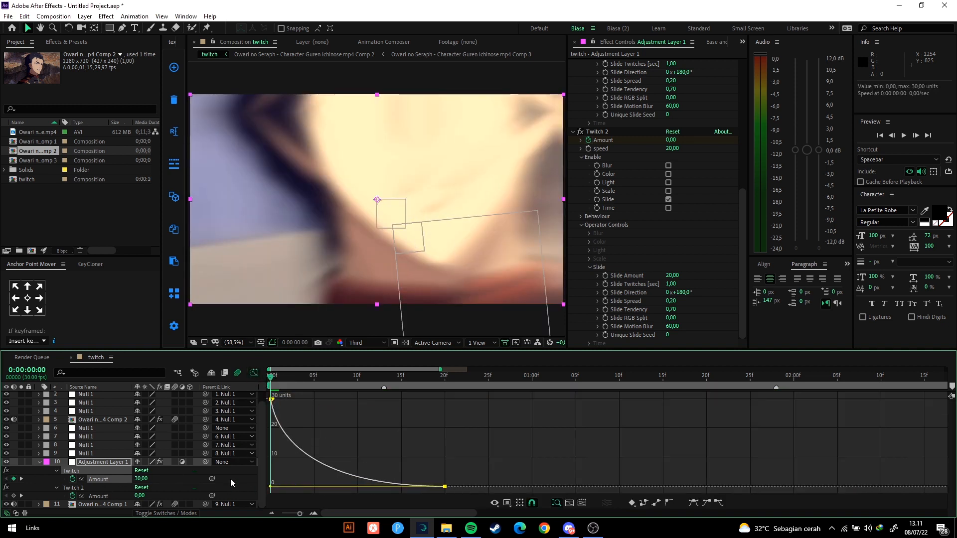
{"action": "left_click", "coordinate": [254, 372]}
{"action": "key", "text": "space"}
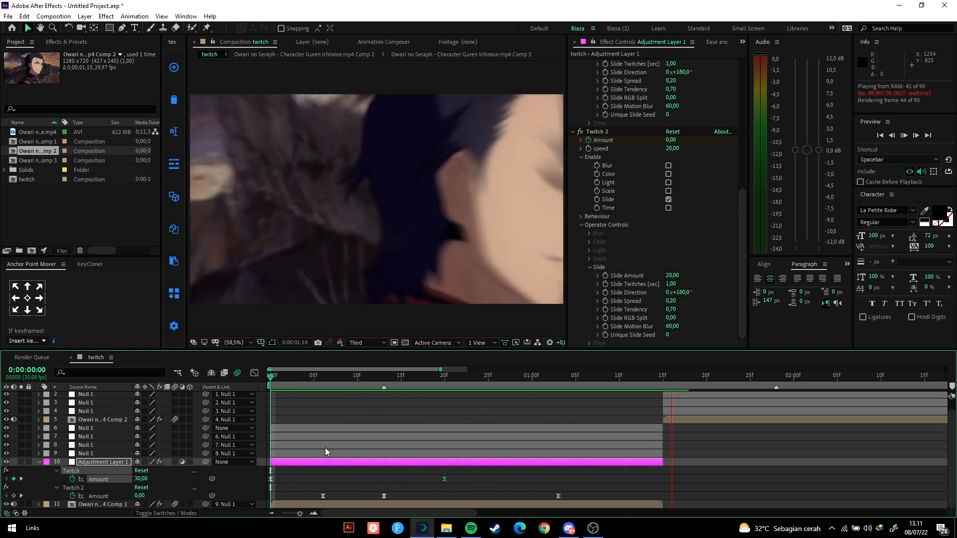
{"action": "key", "text": "space"}
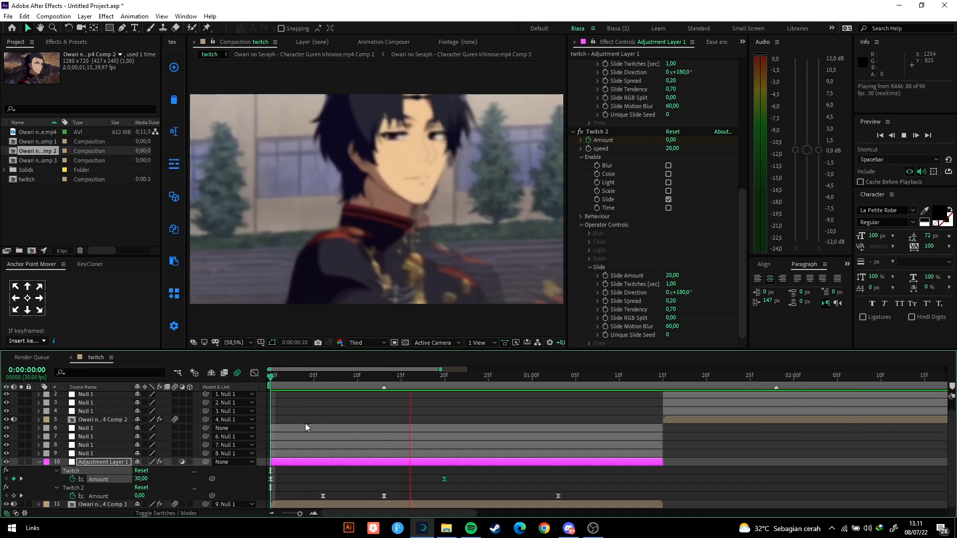
Collapse the adjustment layer's properties and duplicate the layer
{"action": "left_click", "coordinate": [386, 377]}
{"action": "key", "text": "u"}
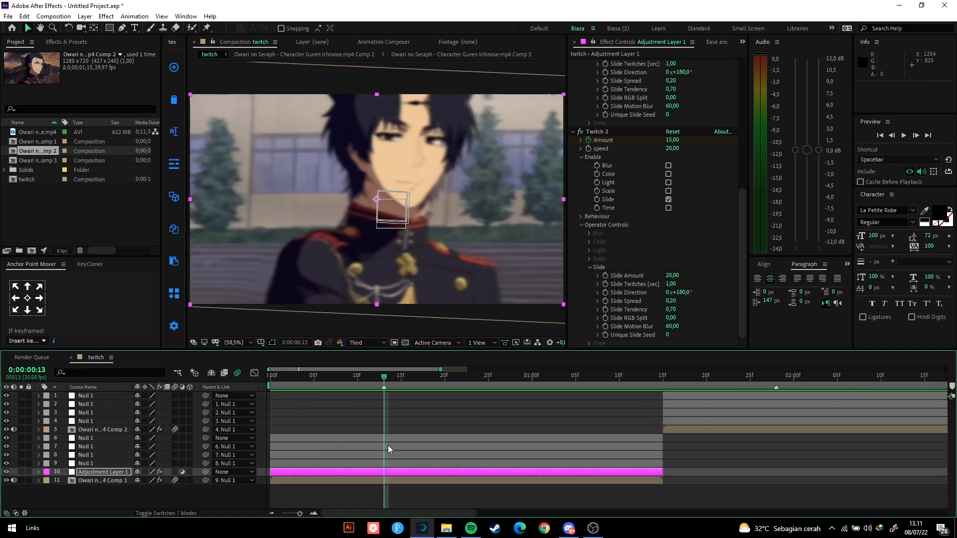
{"action": "scroll", "coordinate": [417, 460], "scroll_direction": "right", "scroll_amount": 1}
{"action": "scroll", "coordinate": [418, 461], "scroll_direction": "down", "scroll_amount": 3}
{"action": "key", "text": "ctrl+d"}
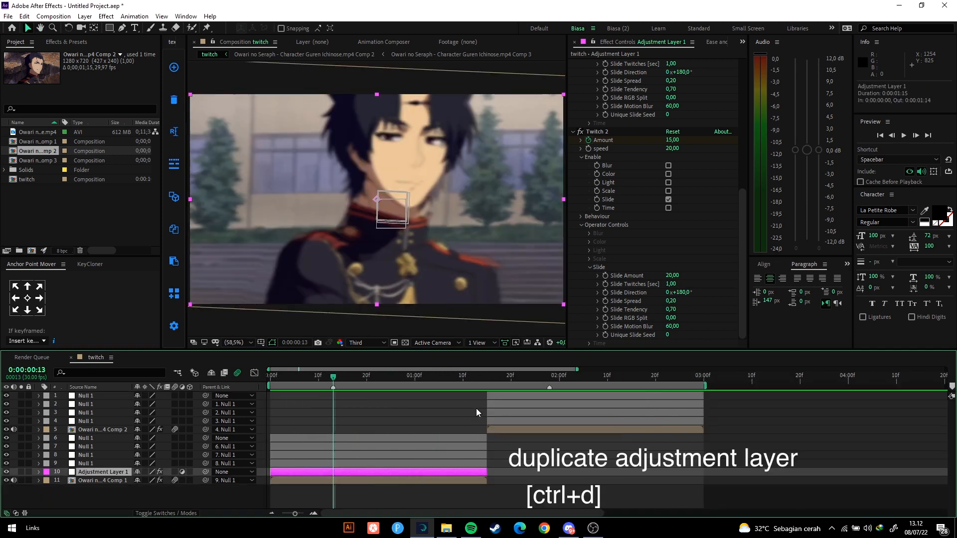
Place the duplicate adjustment layer directly above the Comp 2 clip, starting at 0:00:01:15, and preview the composition
{"action": "left_click", "coordinate": [488, 378]}
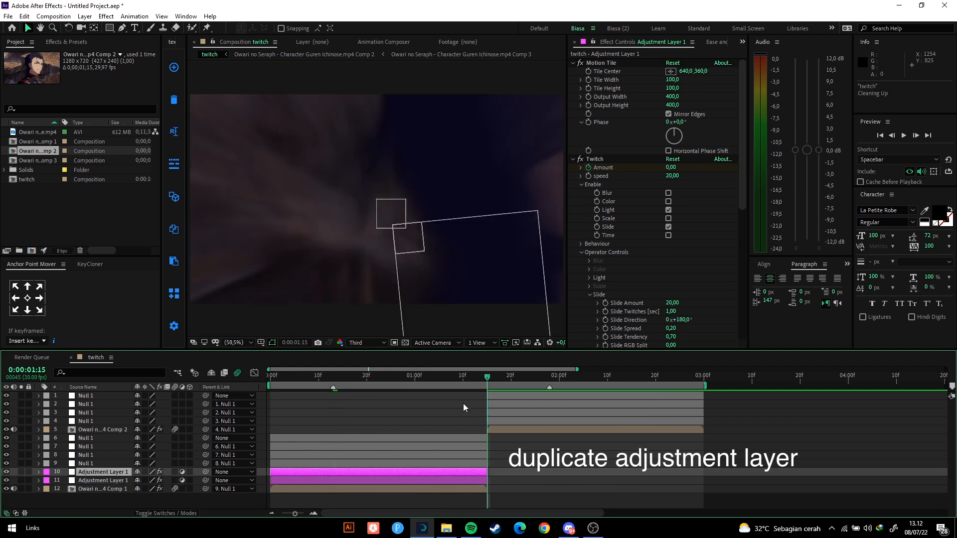
{"action": "left_click_drag", "start_coordinate": [102, 472], "coordinate": [97, 427]}
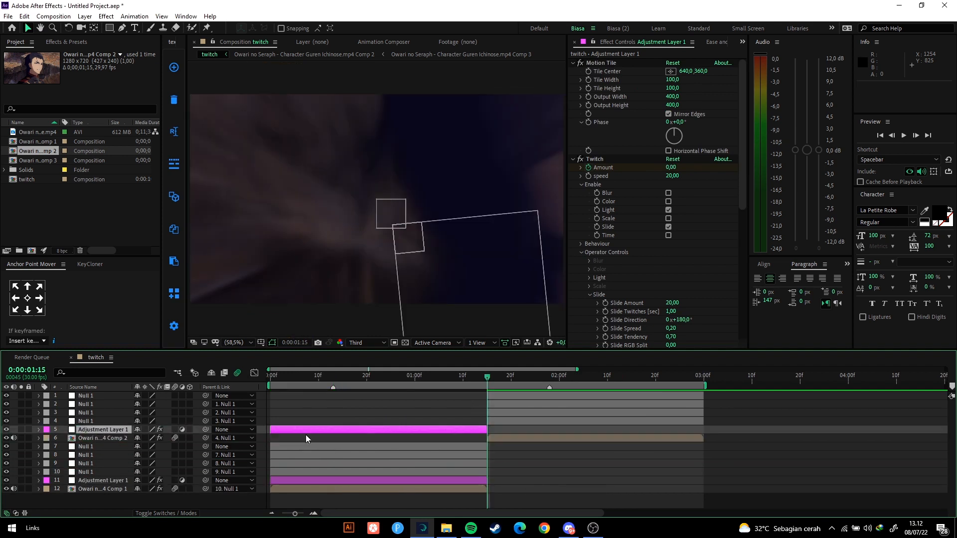
{"action": "left_click_drag", "start_coordinate": [306, 432], "coordinate": [495, 434]}
{"action": "key", "text": "space"}
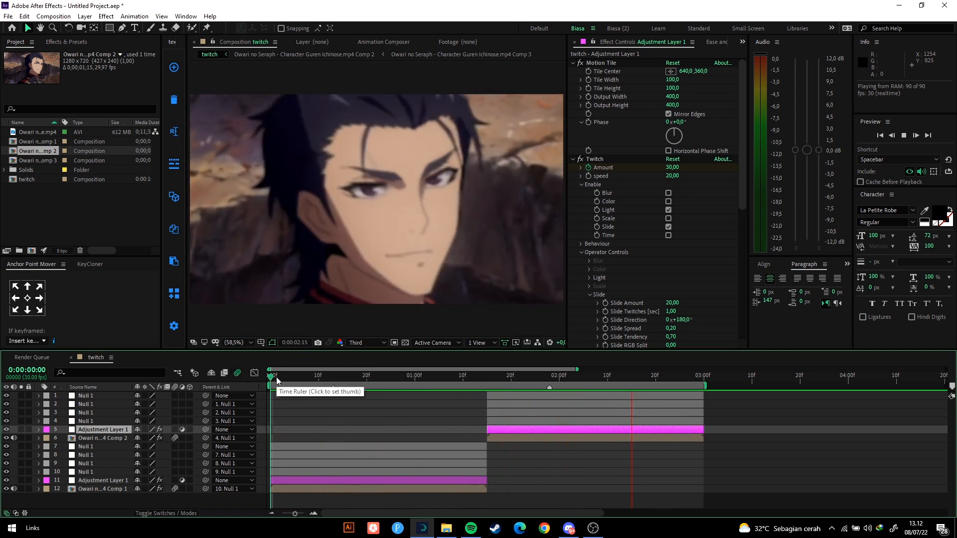
{"action": "key", "text": "space"}
Duplicate the first clip's adjustment layer, remove the copy's effects and apply the "ccsouta soft1" preset to it
{"action": "left_click", "coordinate": [296, 480]}
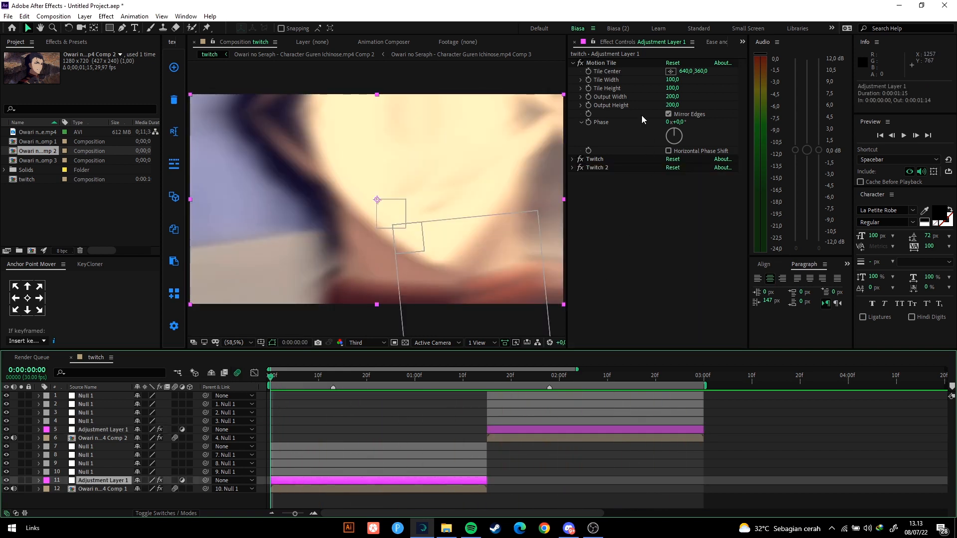
{"action": "key", "text": "ctrl+d"}
{"action": "key", "text": "ctrl+shift+e"}
{"action": "key", "text": "ctrl+space"}
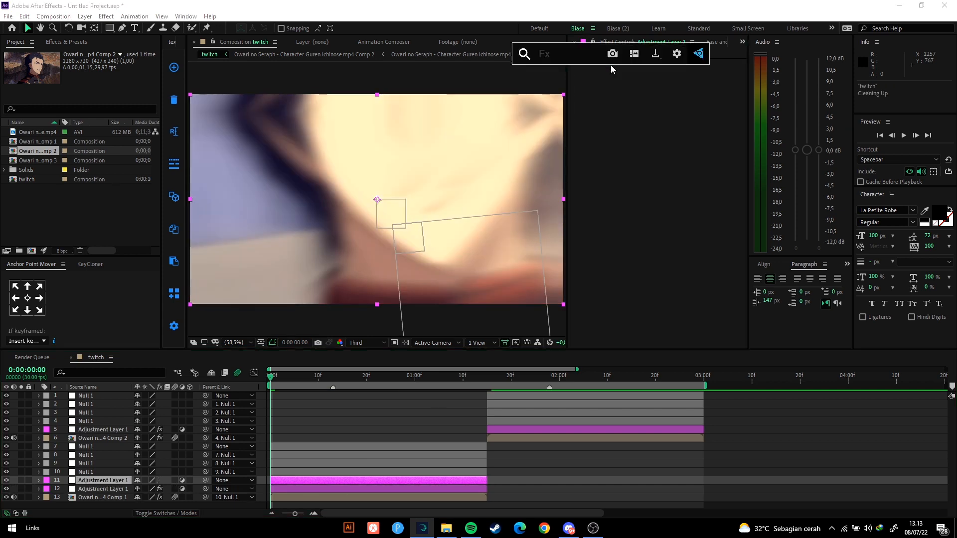
{"action": "type", "text": "ccsouta"}
{"action": "key", "text": "Down"}
{"action": "key", "text": "Down"}
{"action": "key", "text": "Down"}
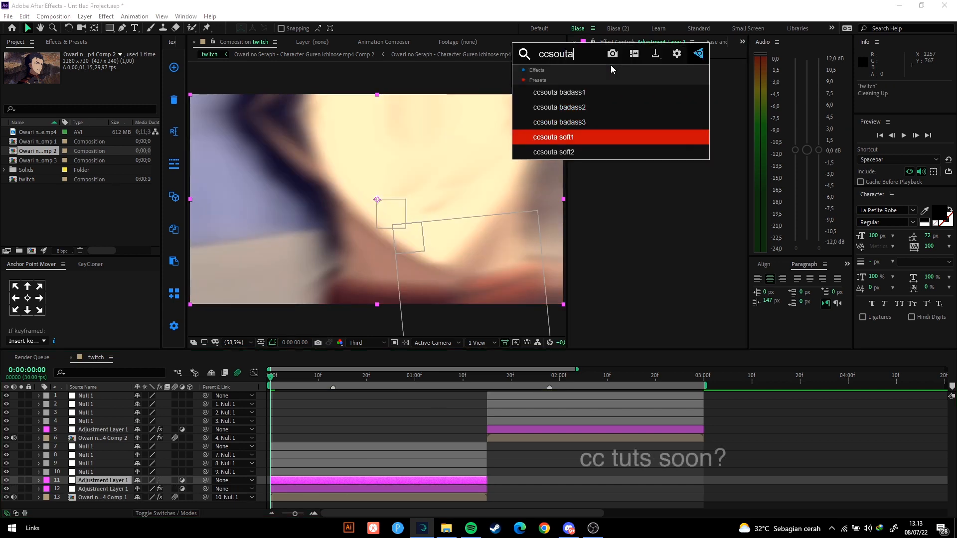
{"action": "key", "text": "Return"}
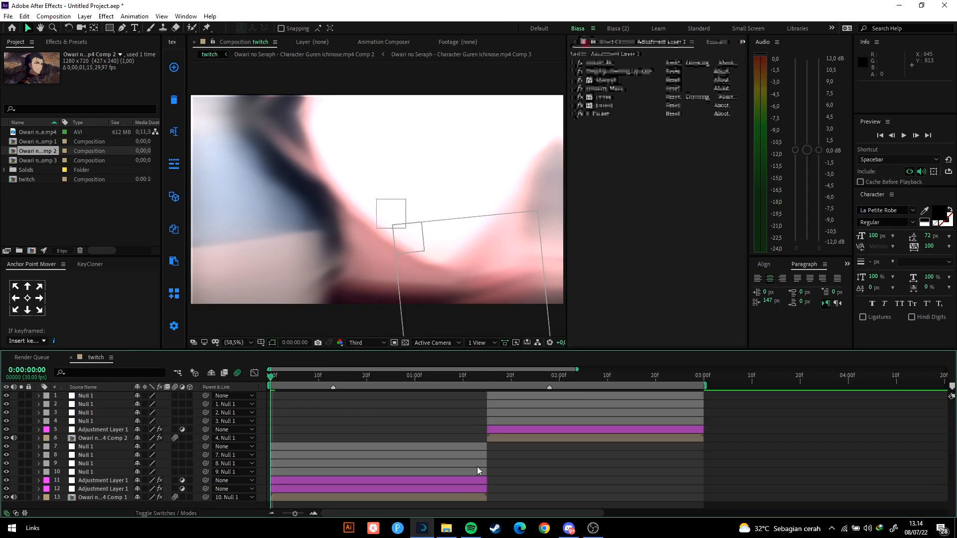
Preview the colour correction, duplicate its adjustment layer and place the copy over the second clip, starting at 0:00:01:15
{"action": "key", "text": "space"}
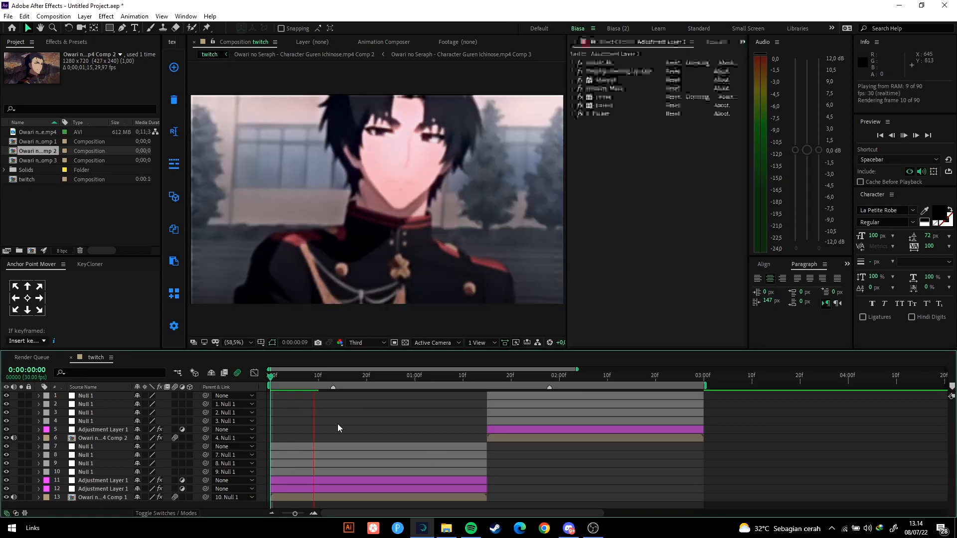
{"action": "key", "text": "ctrl+d"}
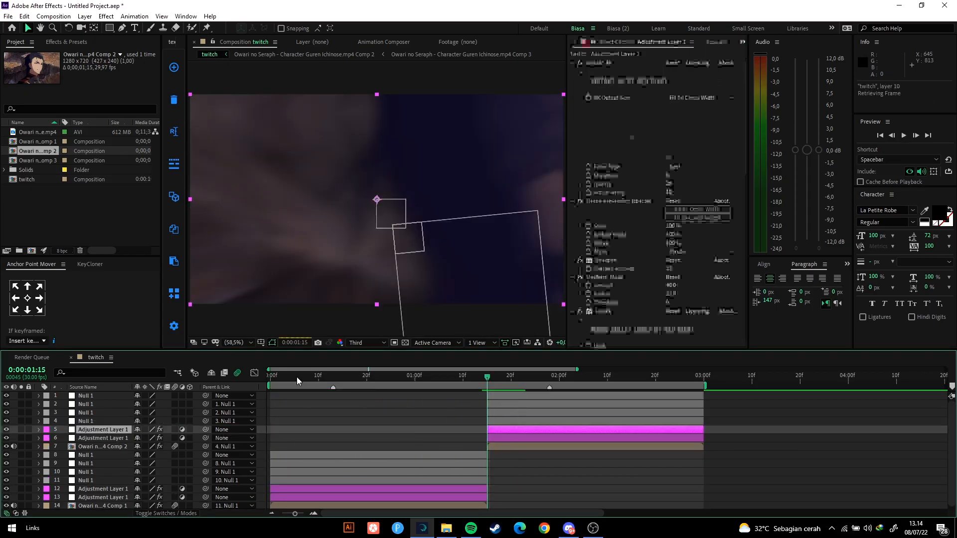